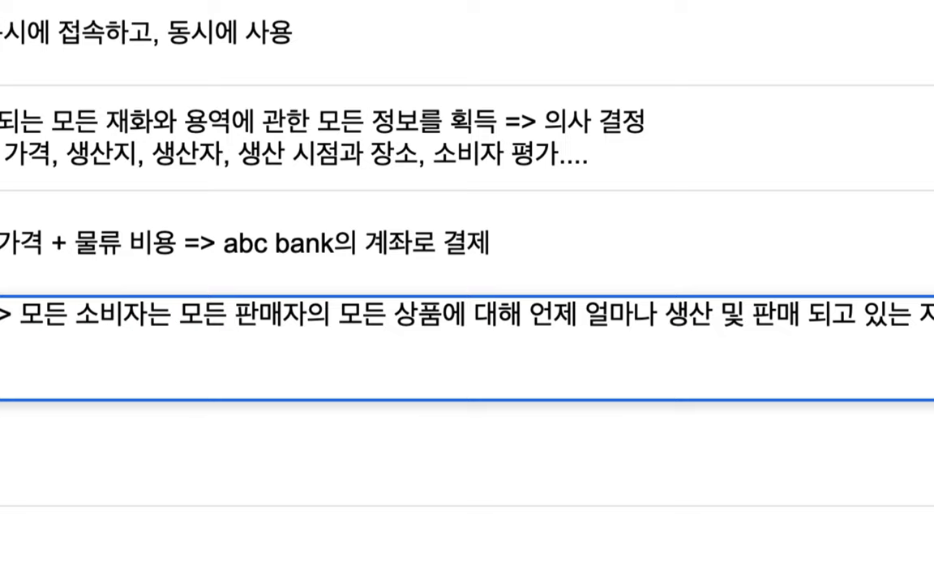
- Finish the requirement 6 text with "등을 실시간으로 파악." and commit the cell
{"action": "key", "text": "BackSpace"}
{"action": "key", "text": "BackSpace"}
{"action": "type", "text": "등을 실식"}
{"action": "type", "text": "가능"}
{"action": "key", "text": "BackSpace"}
{"action": "key", "text": "BackSpace"}
{"action": "key", "text": "BackSpace"}
{"action": "type", "text": "간의"}
{"action": "key", "text": "BackSpace"}
{"action": "type", "text": "으로 패"}
{"action": "key", "text": "BackSpace"}
{"action": "type", "text": "파악."}
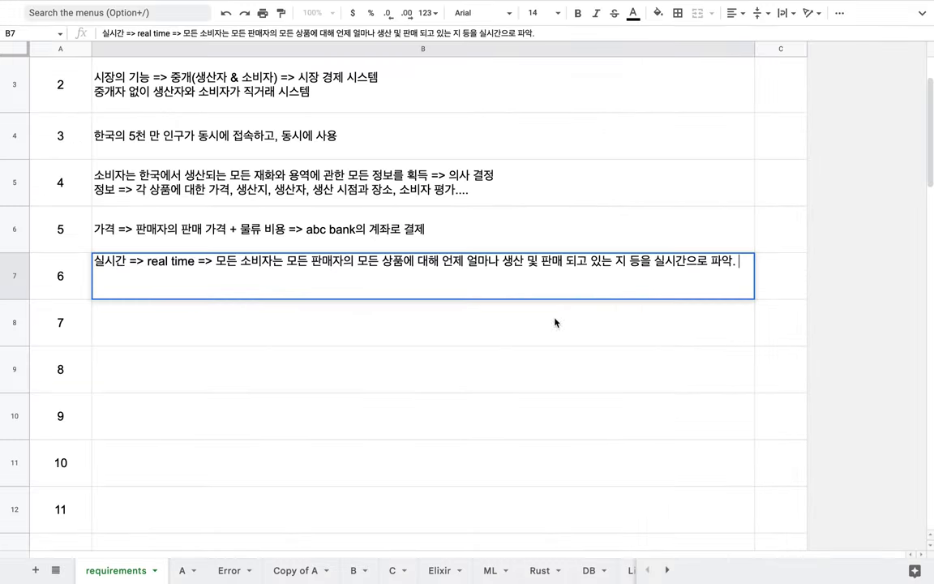
{"action": "key", "text": "Return"}
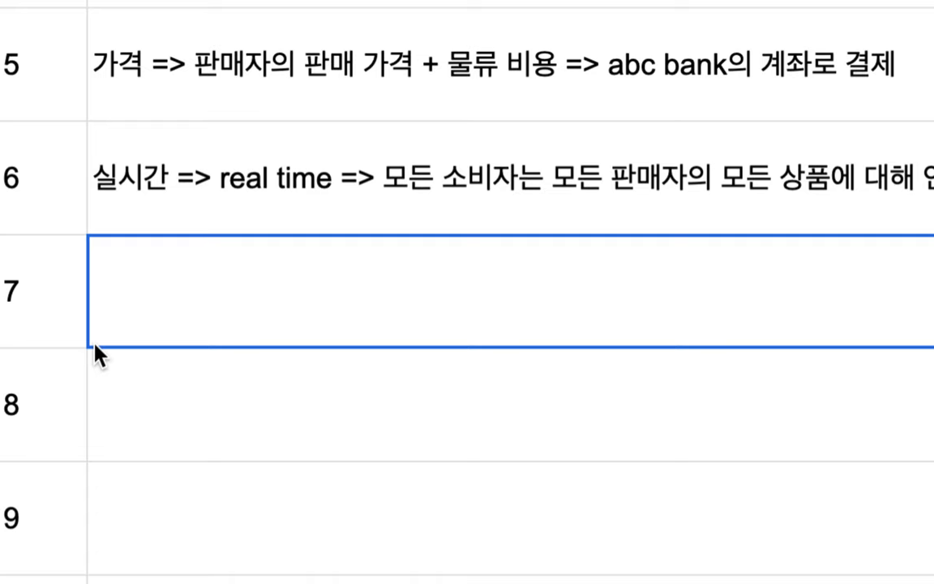
- Enter "거래 당사자 간의 거래 내역이 각각의 재무제표에 반영 => 영구 보존" as requirement 7
{"action": "left_click", "coordinate": [190, 205]}
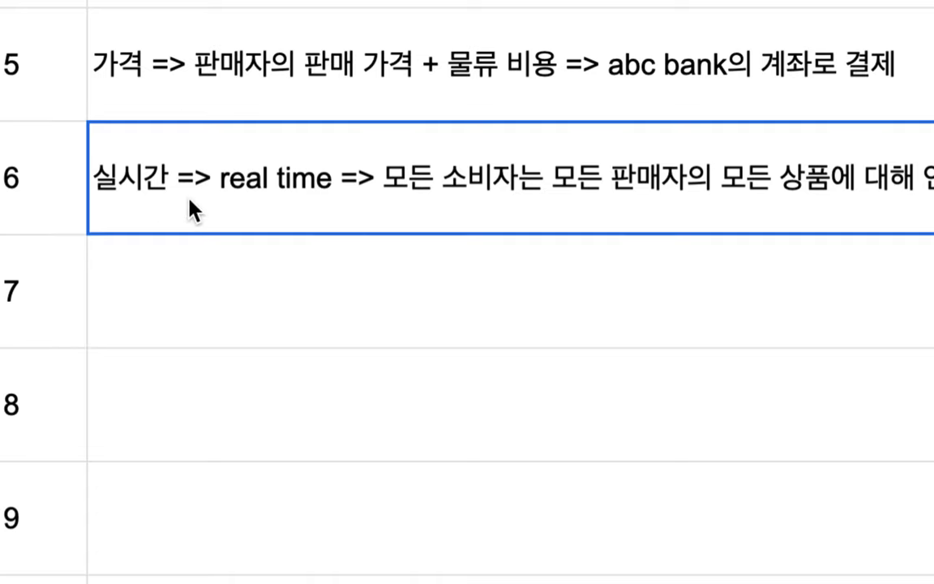
{"action": "left_click", "coordinate": [167, 271]}
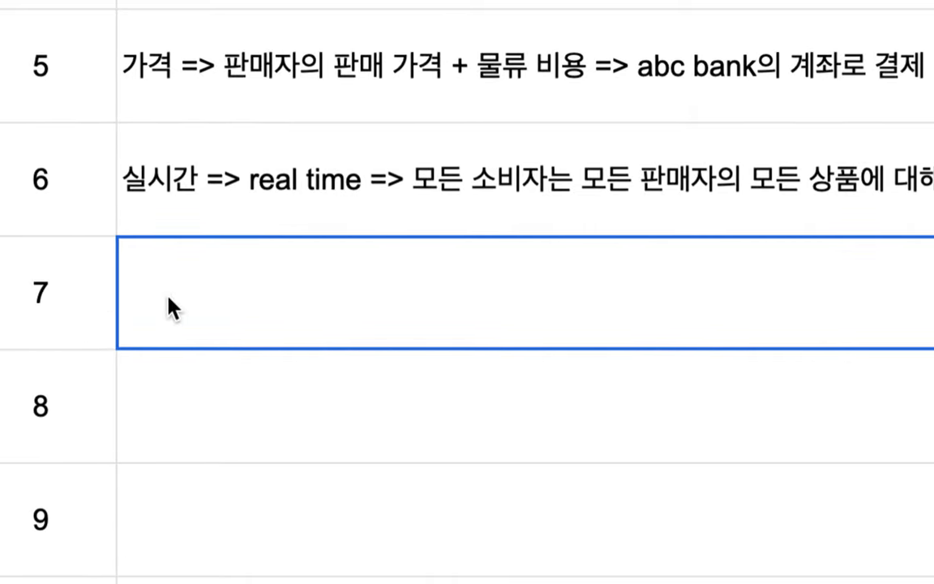
{"action": "double_click", "coordinate": [170, 307]}
{"action": "type", "text": "거래 당사자 간의 거래 내역이 각각"}
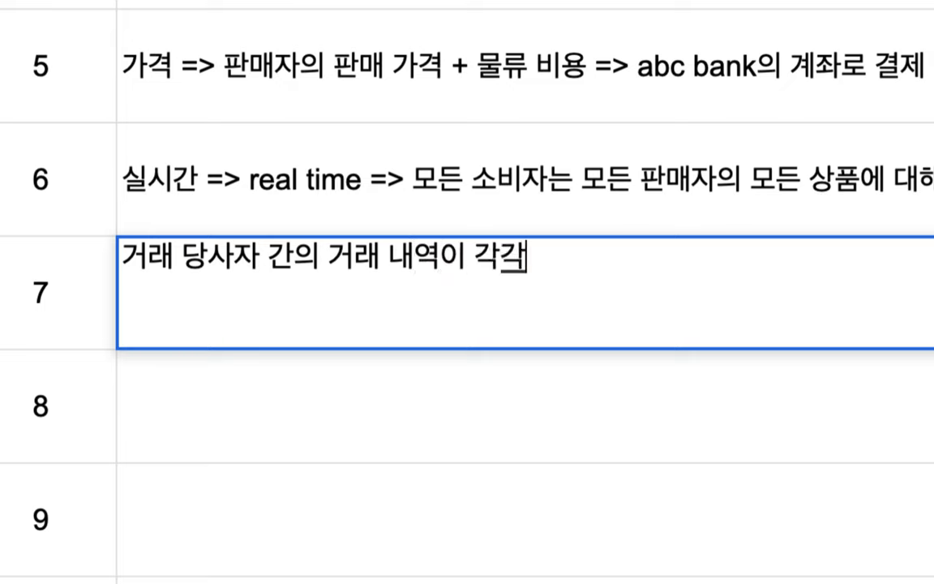
{"action": "type", "text": "의 재무제표에 반영 => 영구 봏"}
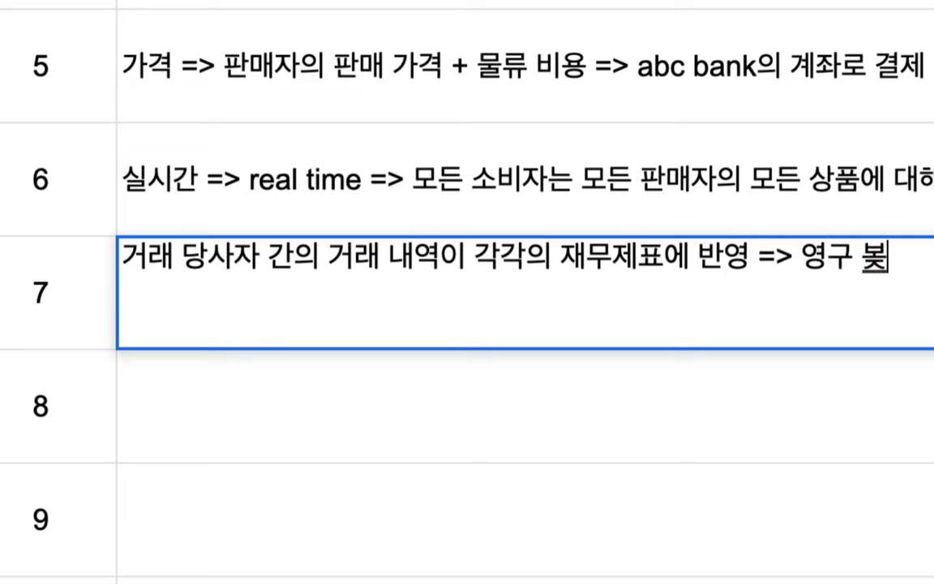
{"action": "type", "text": "존"}
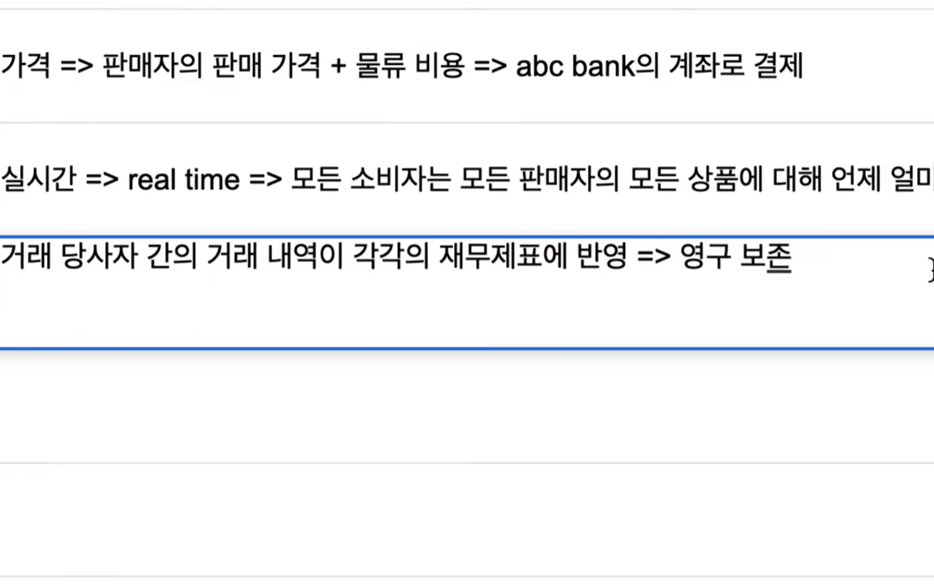
- Insert "abc bank" before "재무제표에" in the requirement 7 text and commit the cell
{"action": "left_click_drag", "start_coordinate": [394, 263], "coordinate": [491, 264]}
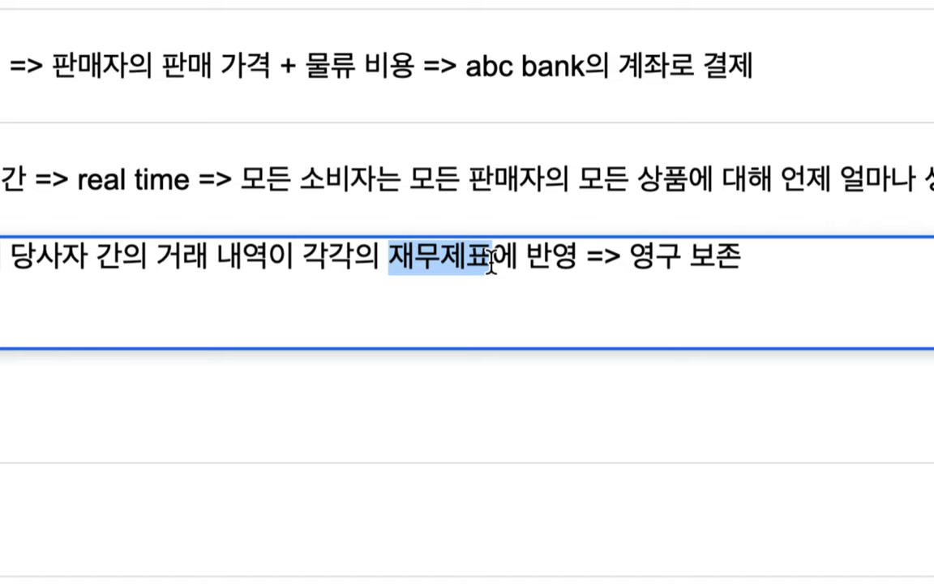
{"action": "left_click", "coordinate": [392, 261]}
{"action": "type", "text": "abc bank"}
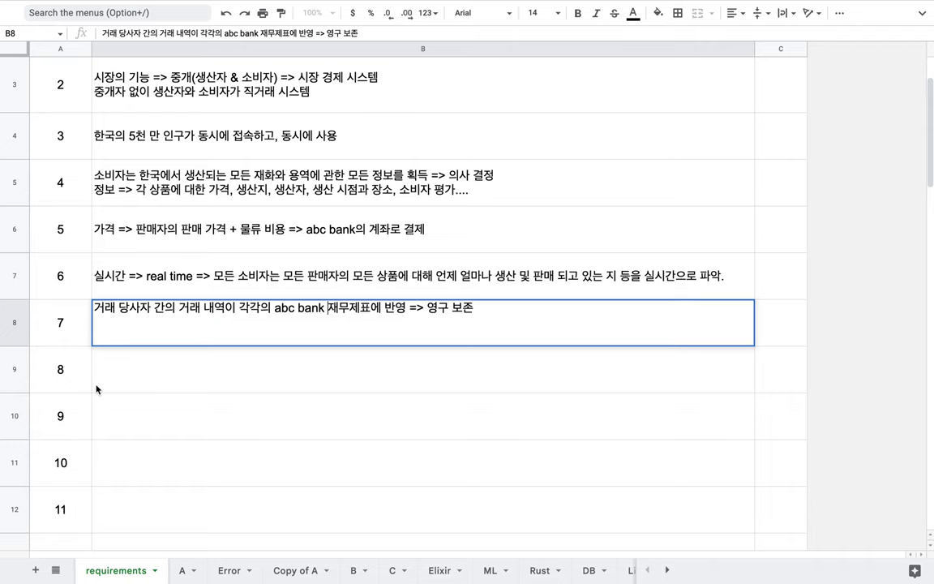
{"action": "key", "text": "Return"}
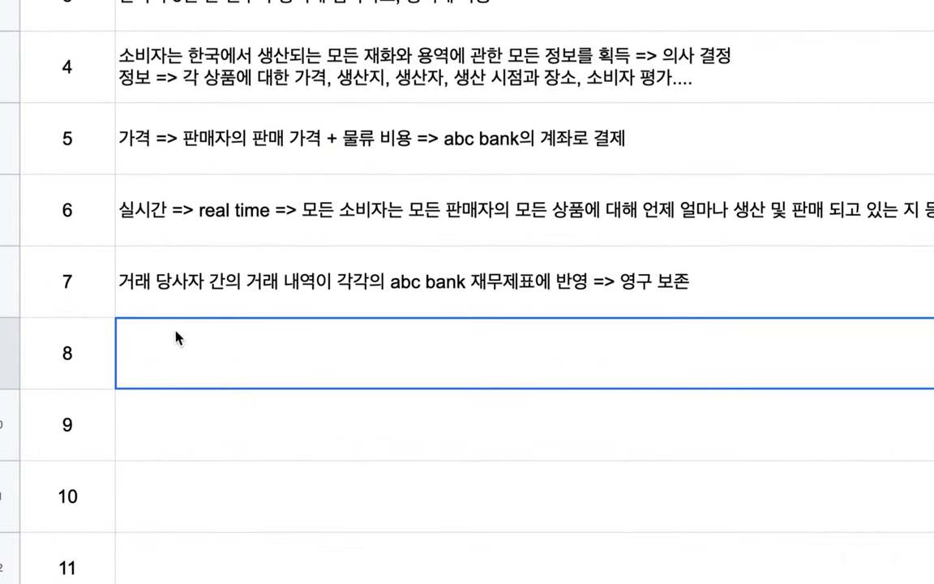
- Enter "Private/Public Keys => 거래의 증빙" as requirement 8
{"action": "double_click", "coordinate": [193, 373]}
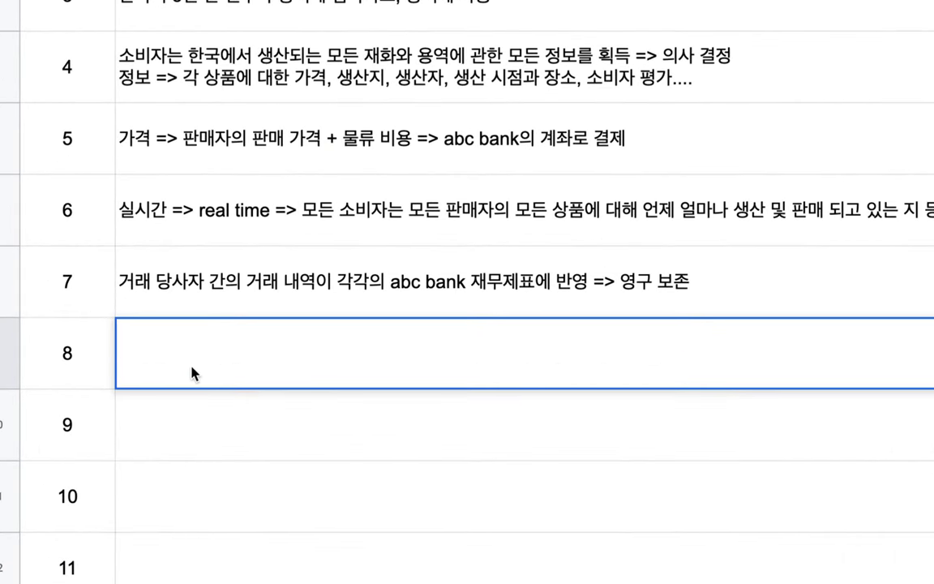
{"action": "type", "text": "Private"}
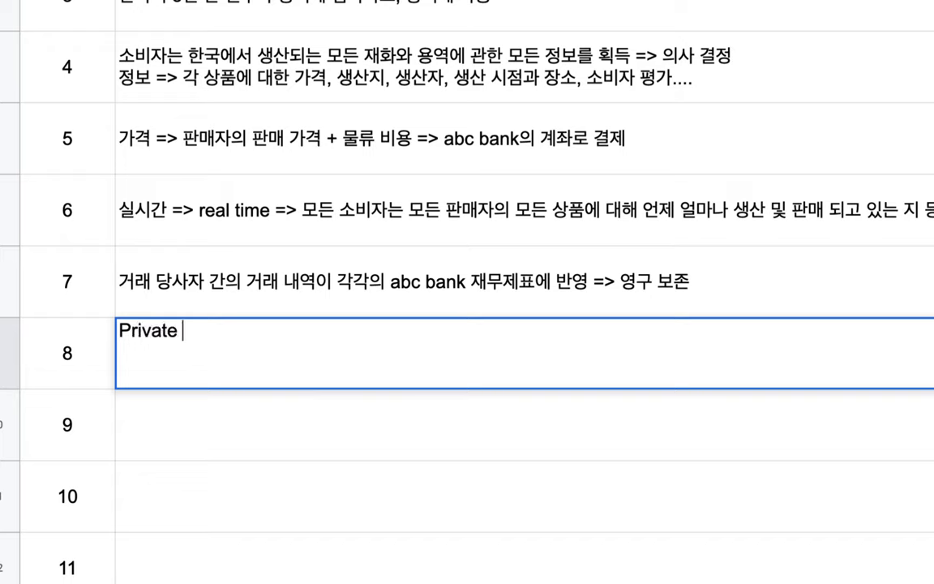
{"action": "key", "text": "BackSpace"}
{"action": "type", "text": "/Public K"}
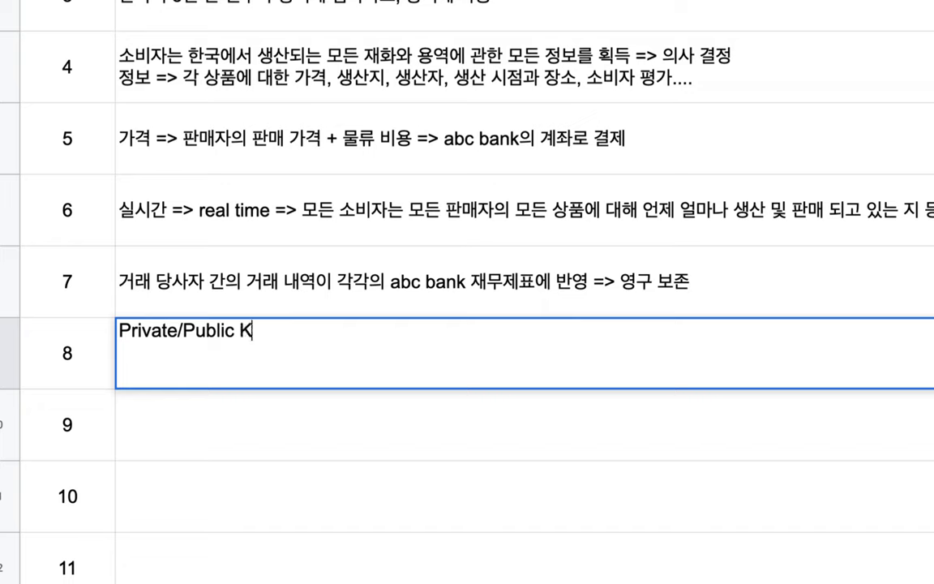
{"action": "type", "text": "ye"}
{"action": "key", "text": "BackSpace"}
{"action": "key", "text": "BackSpace"}
{"action": "type", "text": "eys => 거래의 증빙"}
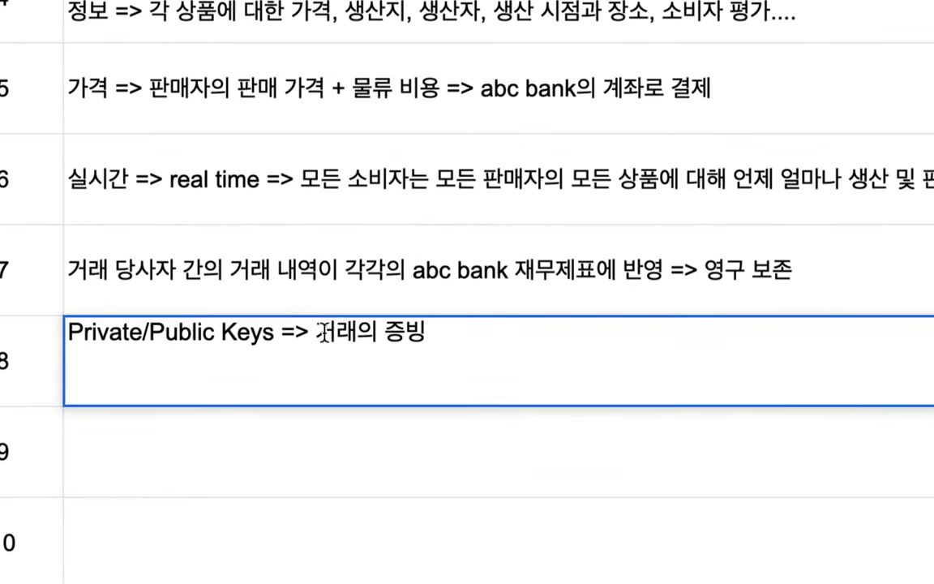
- Append "=> 번복, 부정할 없는 기술적 장치" to the end of the requirement 8 text
{"action": "left_click_drag", "start_coordinate": [324, 333], "coordinate": [431, 327]}
{"action": "left_click_drag", "start_coordinate": [280, 332], "coordinate": [74, 333]}
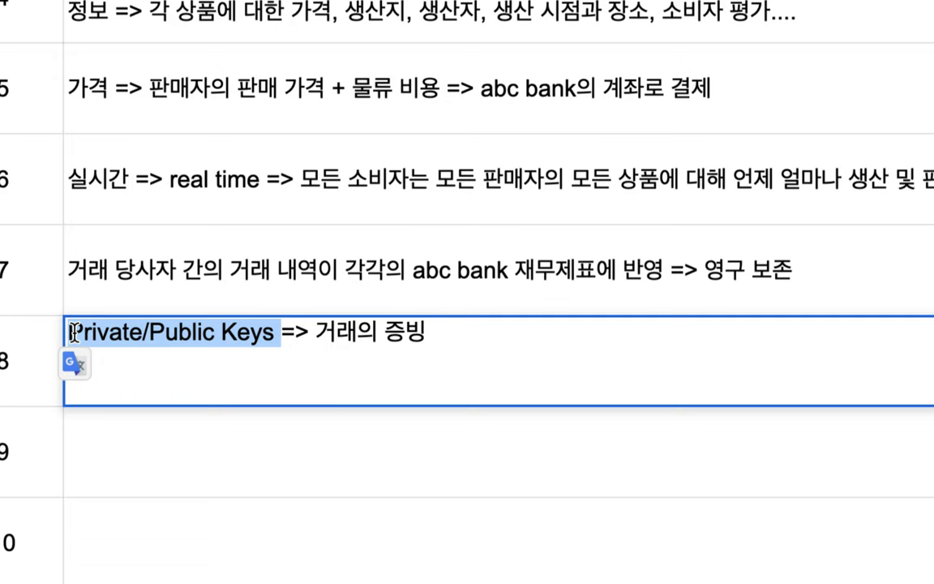
{"action": "left_click", "coordinate": [444, 331]}
{"action": "type", "text": "="}
{"action": "type", "text": "> 번복, "}
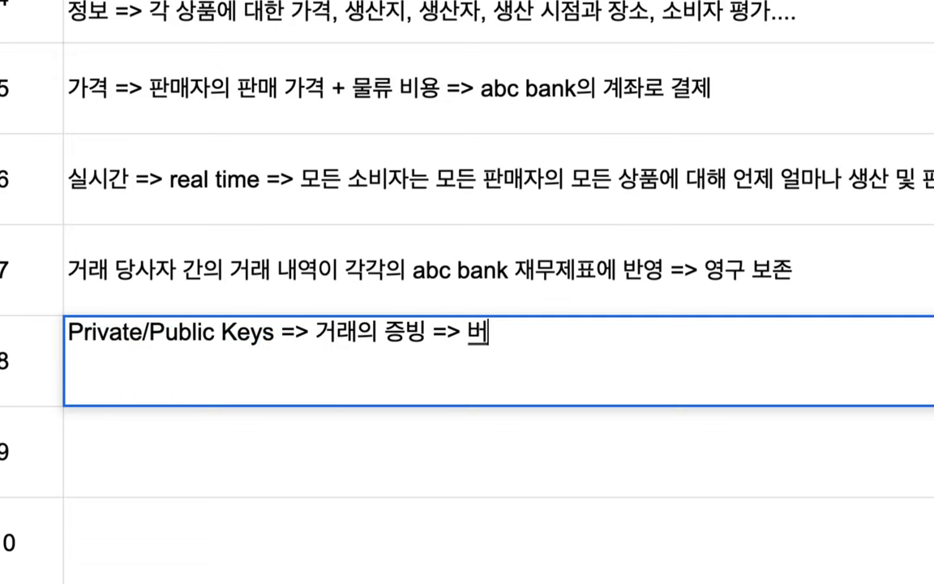
{"action": "type", "text": "부정"}
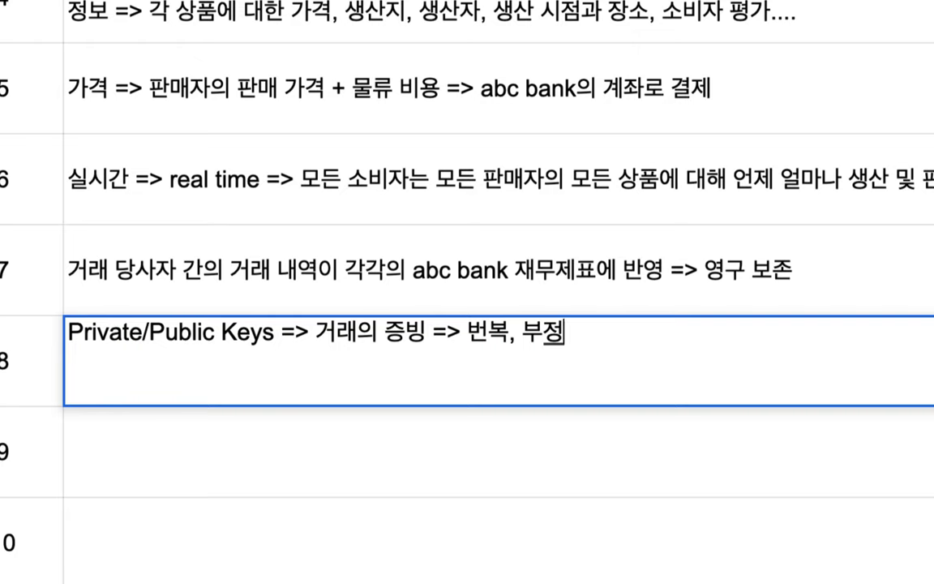
{"action": "type", "text": "할 없는 기술적 장치"}
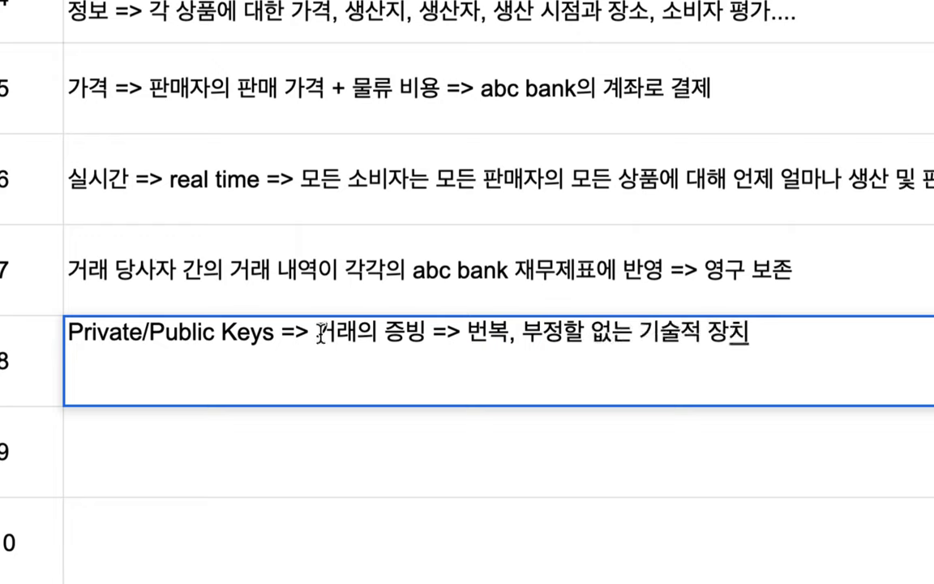
{"action": "left_click_drag", "start_coordinate": [295, 334], "coordinate": [73, 334]}
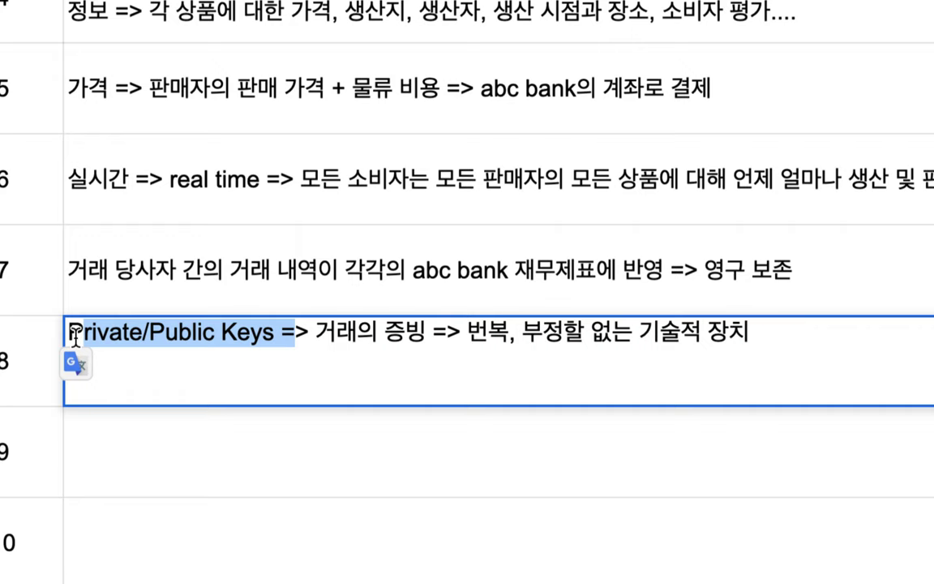
{"action": "double_click", "coordinate": [119, 335]}
{"action": "left_click_drag", "start_coordinate": [119, 334], "coordinate": [195, 335]}
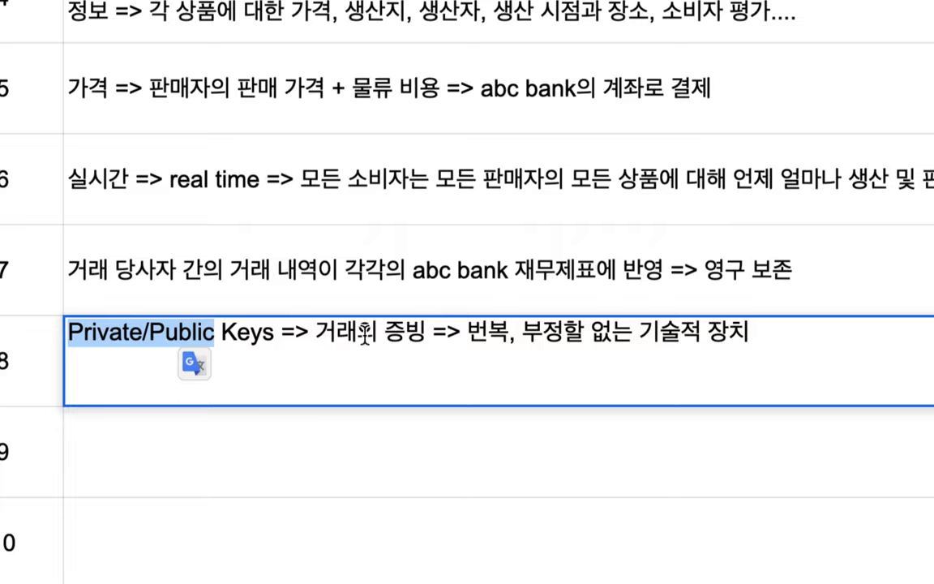
{"action": "left_click_drag", "start_coordinate": [276, 335], "coordinate": [72, 339]}
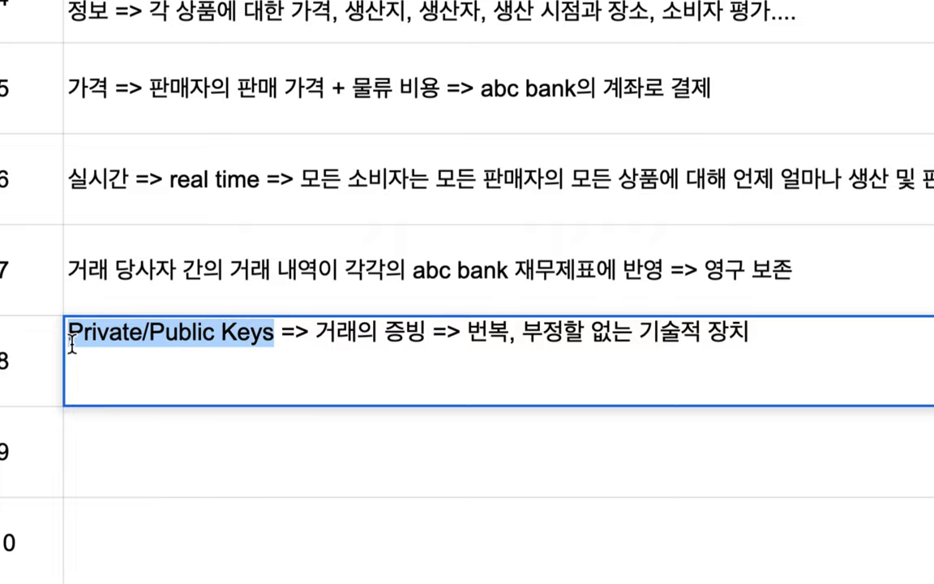
- Commit requirement 8 and begin requirement 9 with "Web Interface, Database"
{"action": "left_click", "coordinate": [288, 442]}
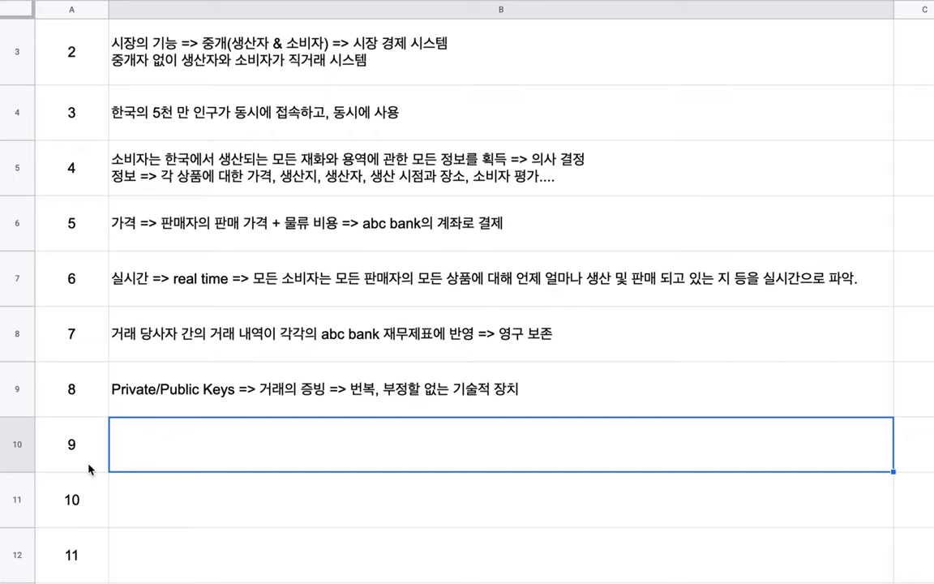
{"action": "scroll", "coordinate": [97, 476], "scroll_direction": "down", "scroll_amount": 1}
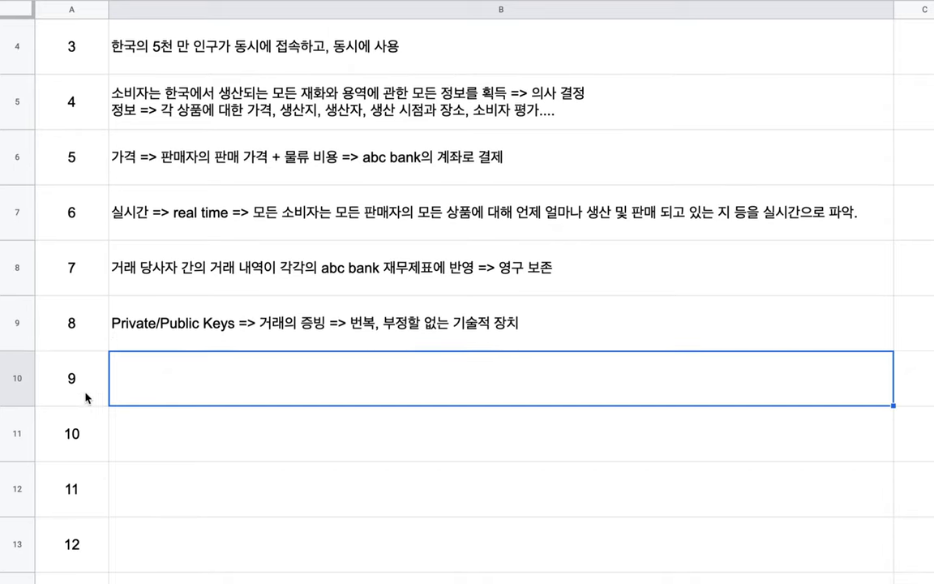
{"action": "double_click", "coordinate": [146, 381]}
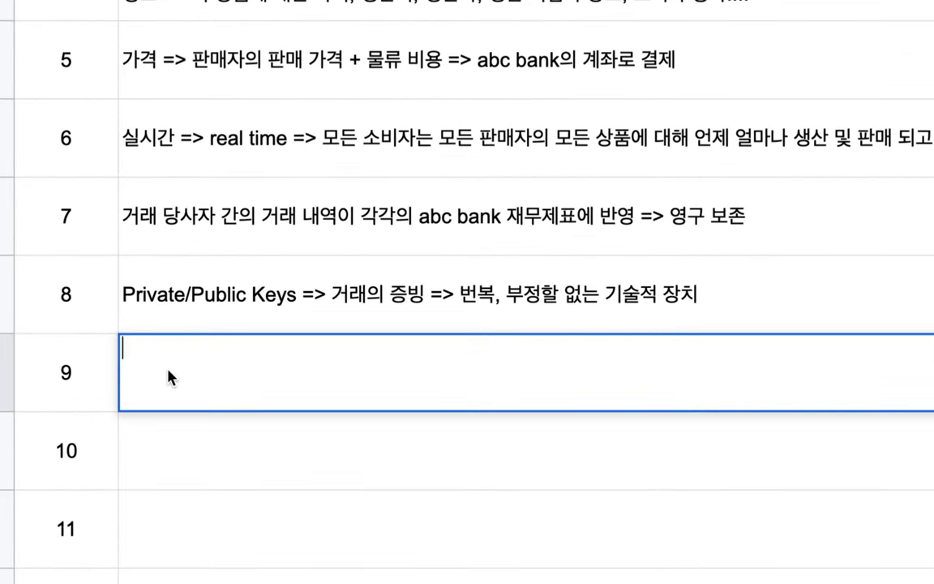
{"action": "type", "text": "ㅉ"}
{"action": "key", "text": "BackSpace"}
{"action": "type", "text": "Wb"}
{"action": "key", "text": "BackSpace"}
{"action": "type", "text": "e"}
{"action": "type", "text": "b Inter"}
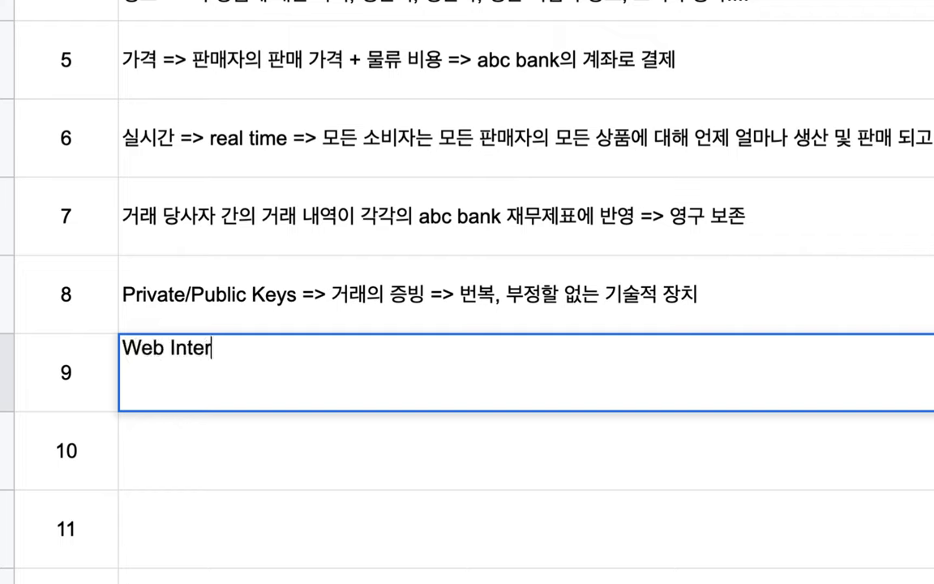
{"action": "type", "text": "face, Dat"}
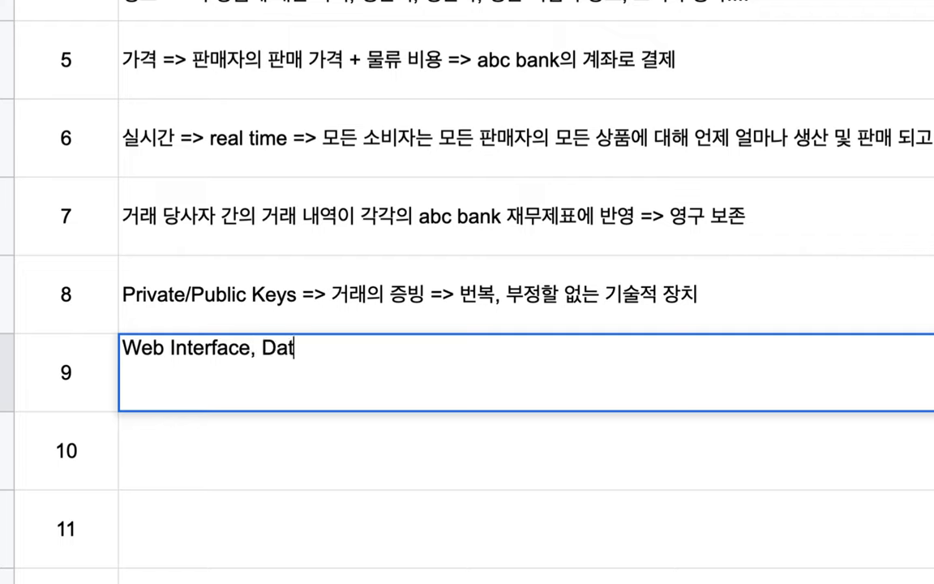
{"action": "type", "text": "abase "}
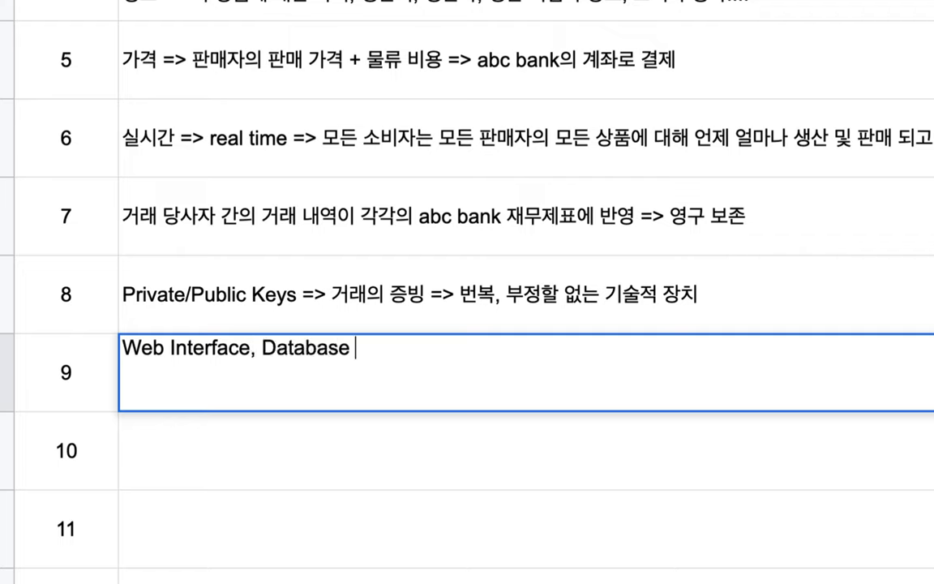
- Extend requirement 9 with "=> 모든 생산의 모든 상품을 등록 => Search Engine" and commit the cell
{"action": "type", "text": "=> 모드ㄴ 생산의 뫼"}
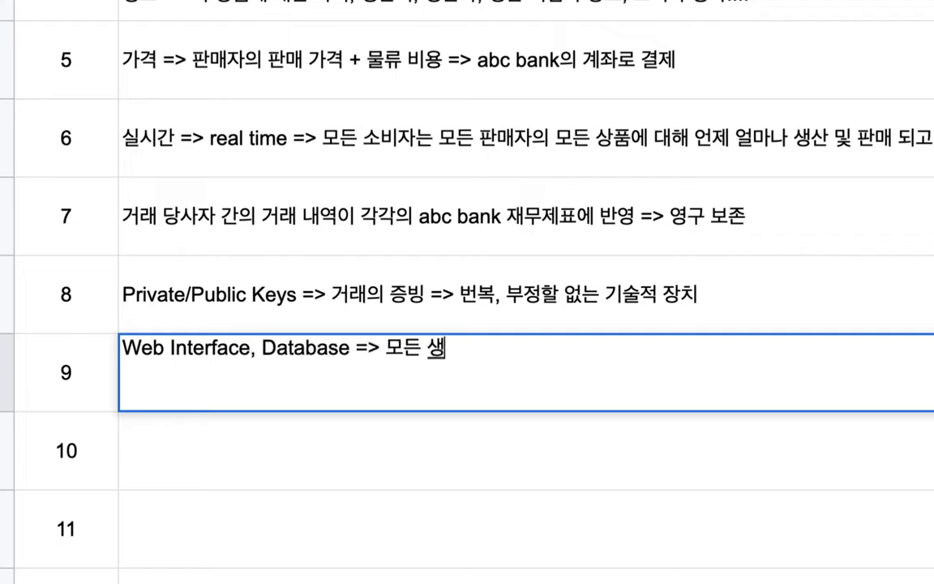
{"action": "type", "text": "든 상품을 "}
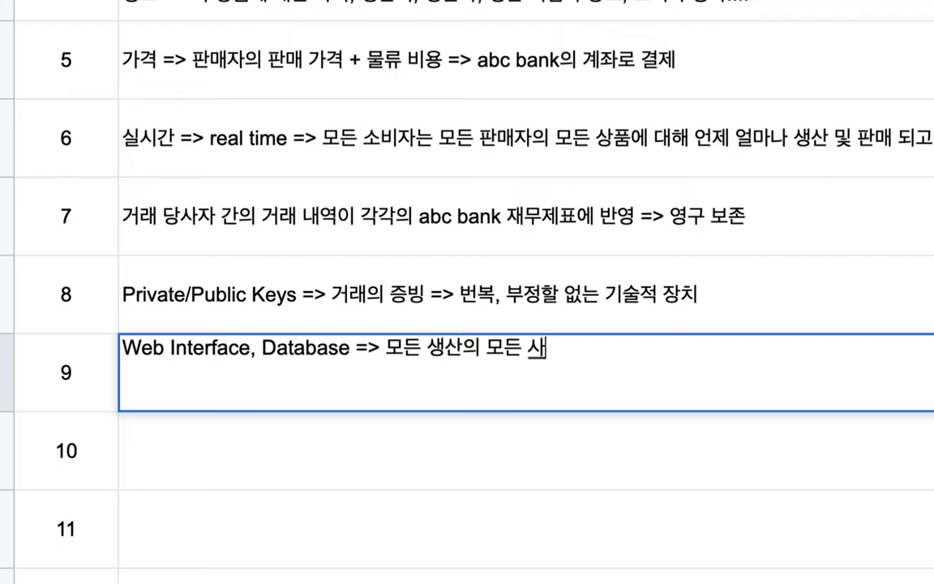
{"action": "type", "text": "등록 =>"}
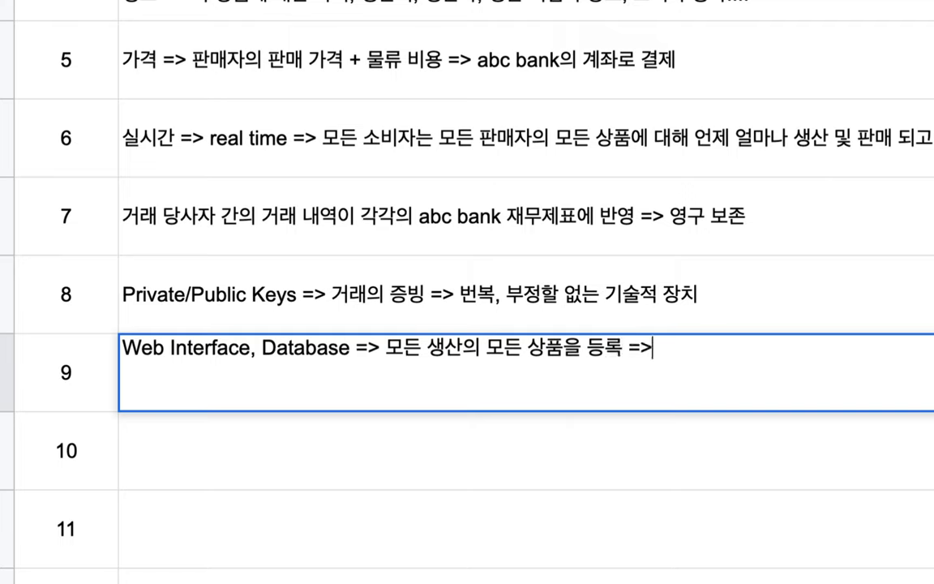
{"action": "type", "text": " Sea"}
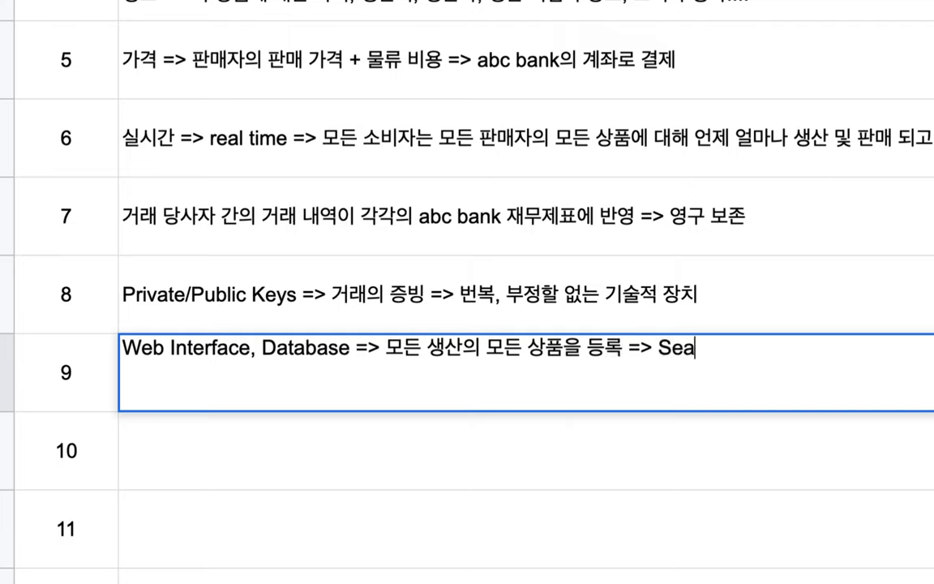
{"action": "type", "text": "rch Engine"}
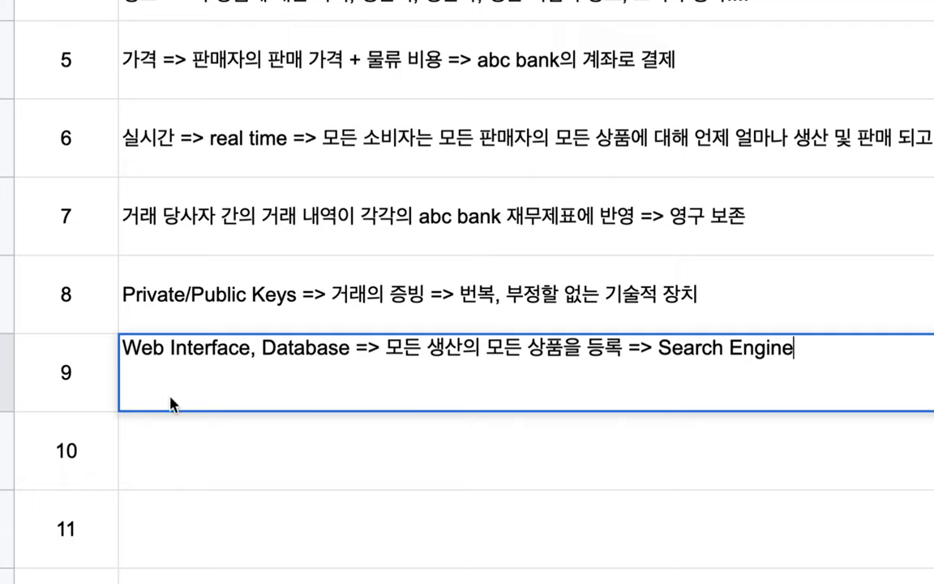
{"action": "left_click", "coordinate": [170, 430]}
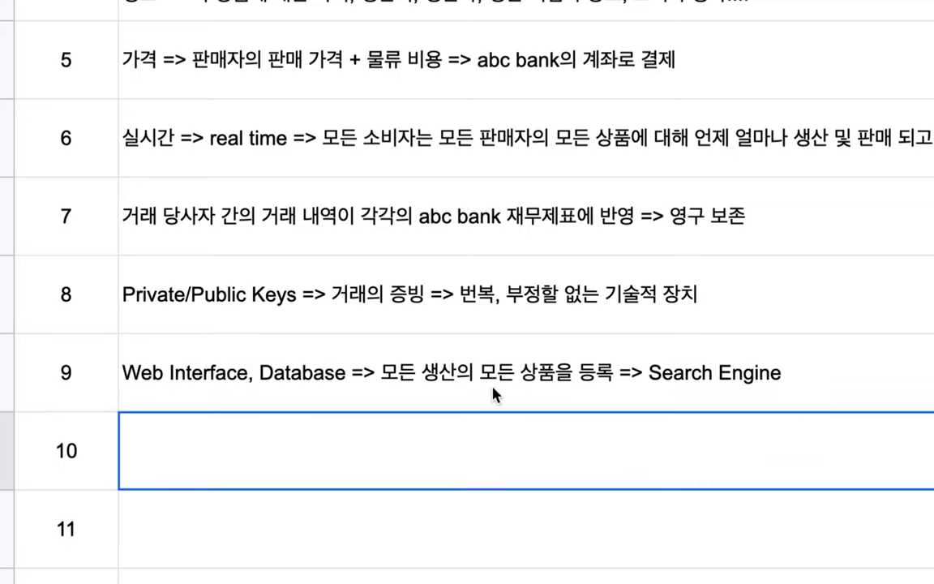
- Begin requirement 10 with the text "완전 시장 =>"
{"action": "double_click", "coordinate": [306, 458]}
{"action": "type", "text": "dhk"}
{"action": "key", "text": "BackSpace"}
{"action": "key", "text": "BackSpace"}
{"action": "key", "text": "BackSpace"}
{"action": "type", "text": "으완전 시장 =>"}
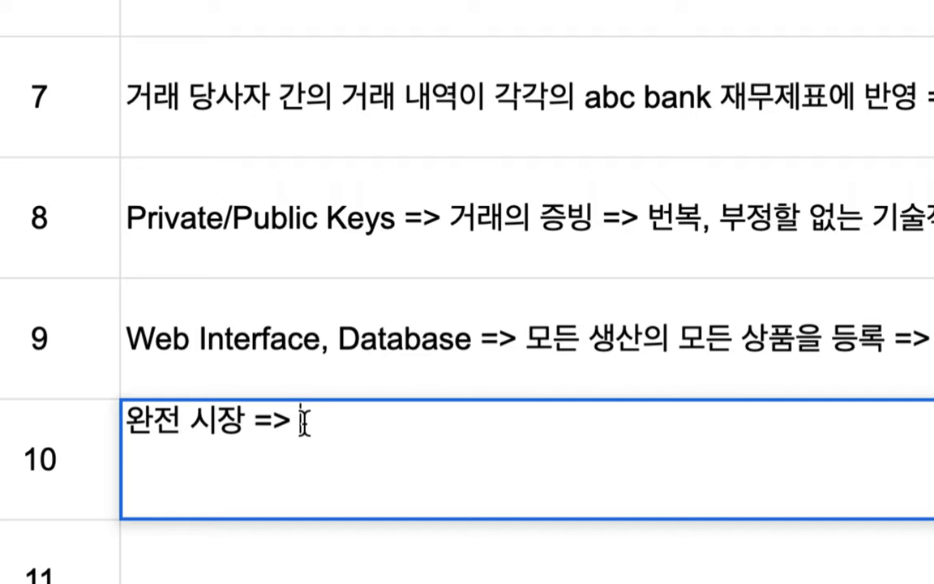
- Complete requirement 10 with "Efficient Market Hypothesis" after the arrow and commit the cell
{"action": "type", "text": " Effic"}
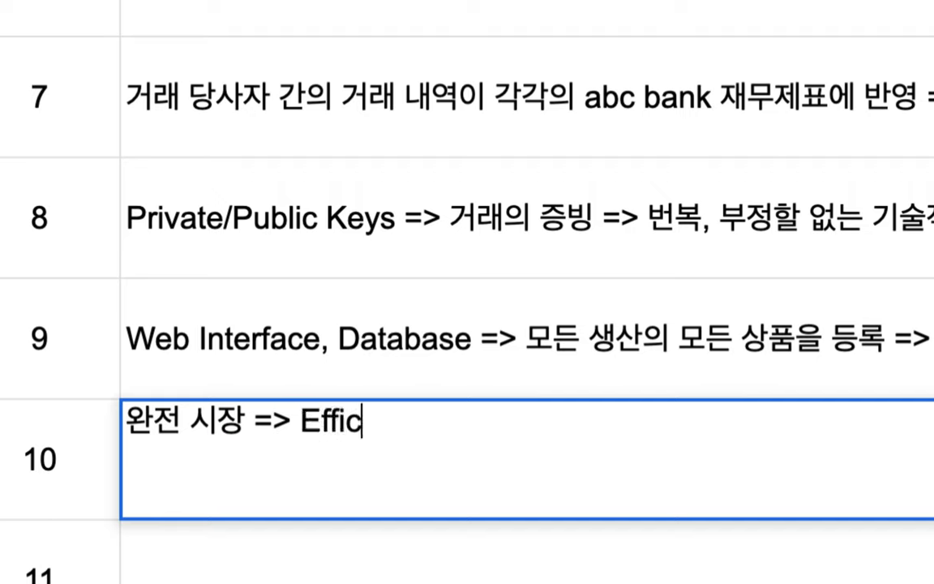
{"action": "type", "text": "ient <"}
{"action": "key", "text": "BackSpace"}
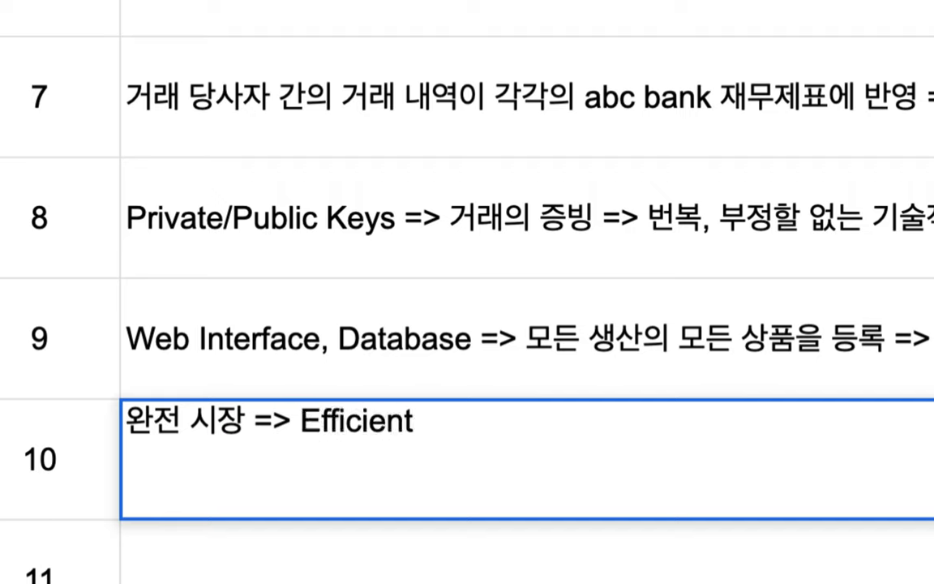
{"action": "type", "text": "Market "}
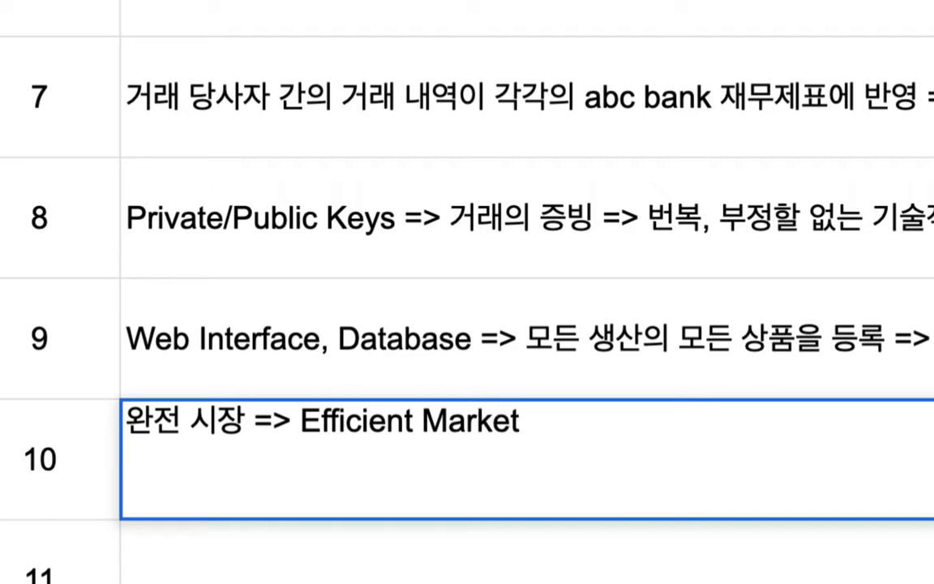
{"action": "type", "text": "Hypothie"}
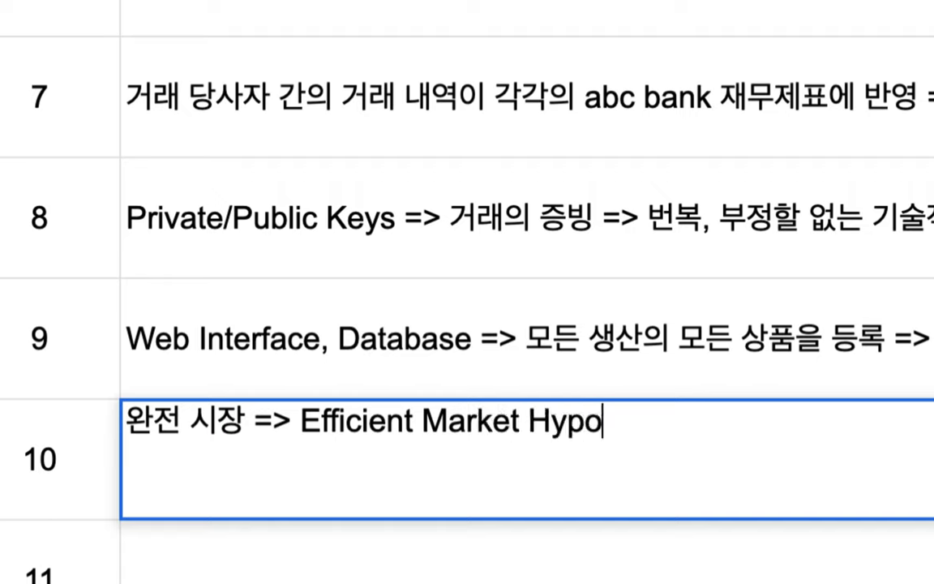
{"action": "key", "text": "BackSpace"}
{"action": "key", "text": "BackSpace"}
{"action": "type", "text": "esis"}
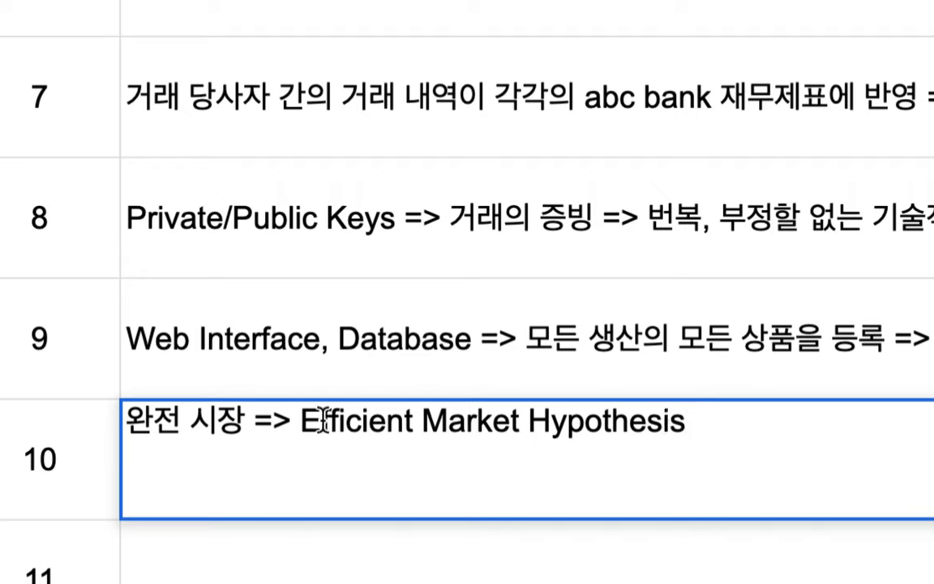
{"action": "left_click", "coordinate": [532, 424]}
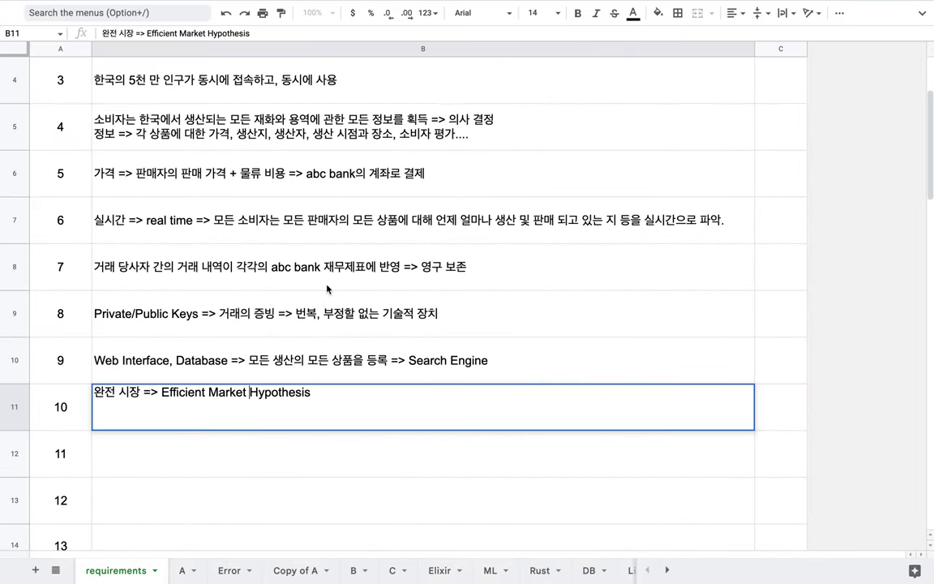
{"action": "left_click", "coordinate": [363, 250]}
{"action": "scroll", "coordinate": [363, 249], "scroll_direction": "up", "scroll_amount": 3}
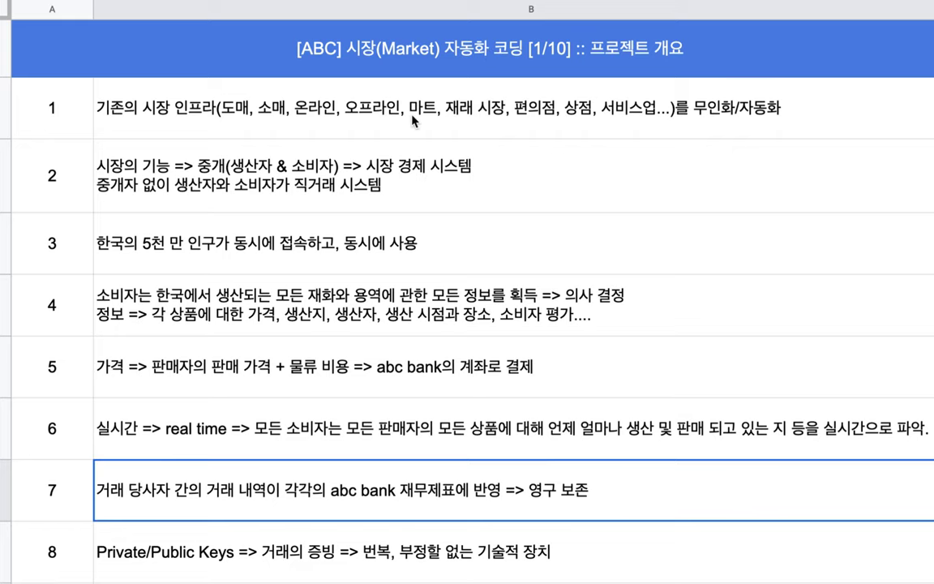
{"action": "left_click", "coordinate": [390, 196]}
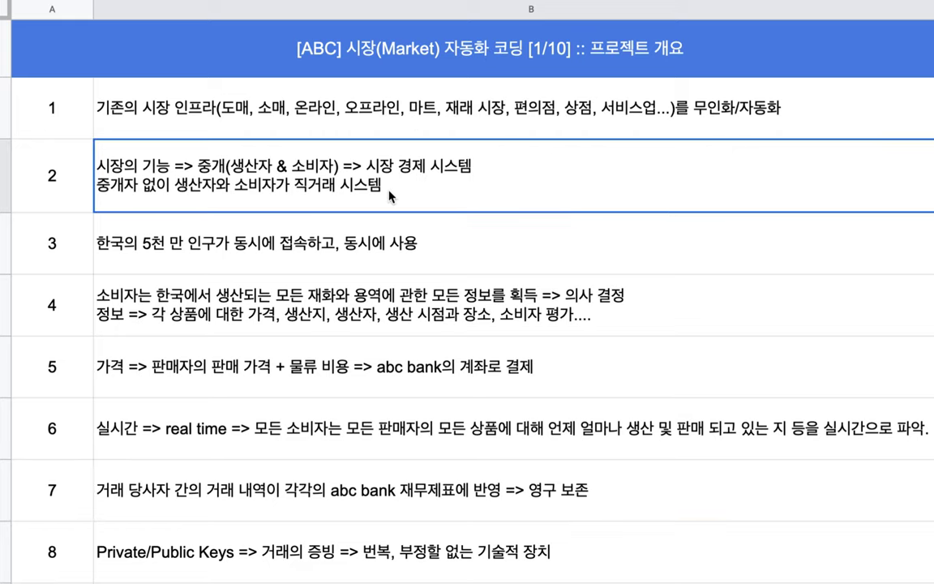
{"action": "scroll", "coordinate": [389, 194], "scroll_direction": "down", "scroll_amount": 5}
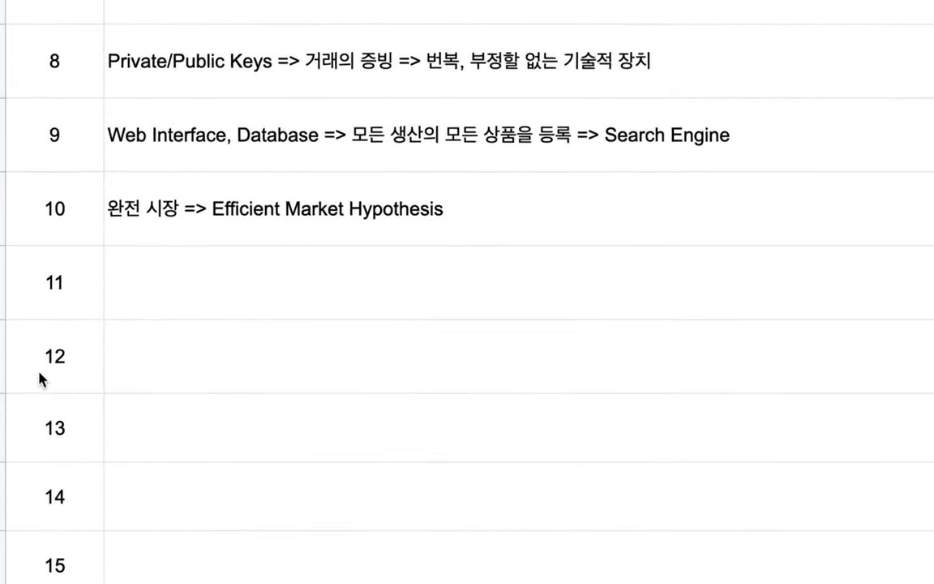
- Begin requirement 11 with the company names "Coupang, Emart, CU"
{"action": "double_click", "coordinate": [198, 263]}
{"action": "type", "text": "dh"}
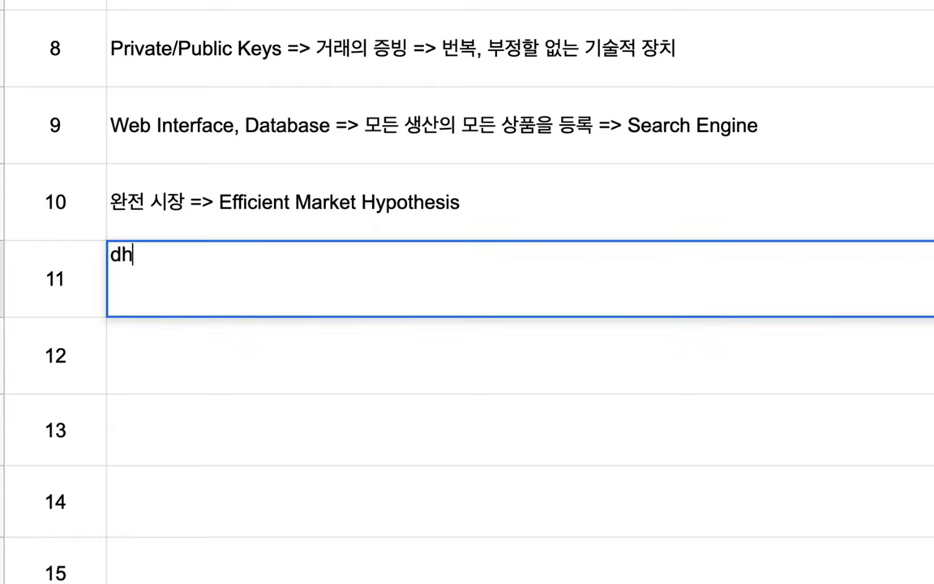
{"action": "key", "text": "BackSpace"}
{"action": "key", "text": "BackSpace"}
{"action": "type", "text": "znvk"}
{"action": "key", "text": "BackSpace"}
{"action": "key", "text": "BackSpace"}
{"action": "key", "text": "BackSpace"}
{"action": "key", "text": "BackSpace"}
{"action": "type", "text": "Coupang"}
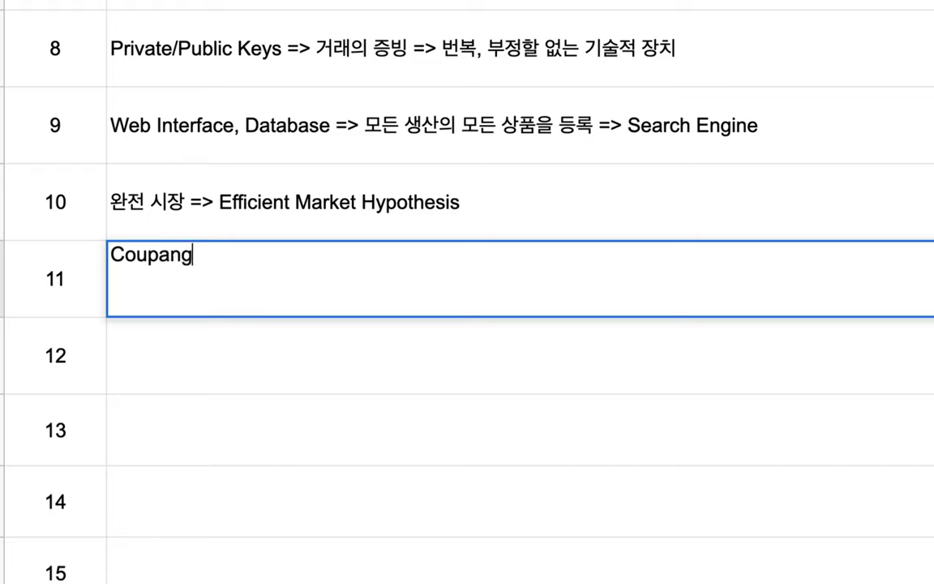
{"action": "type", "text": ", Emart, CU"}
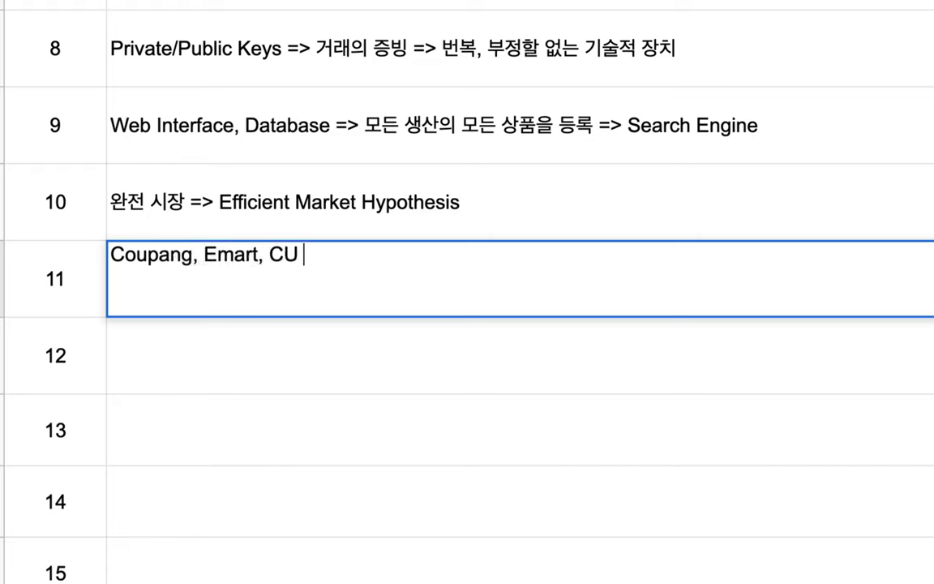
- Extend requirement 11 with "...=> 대체/보완 시스템" after the company names
{"action": "type", "text": " ...=> 대체"}
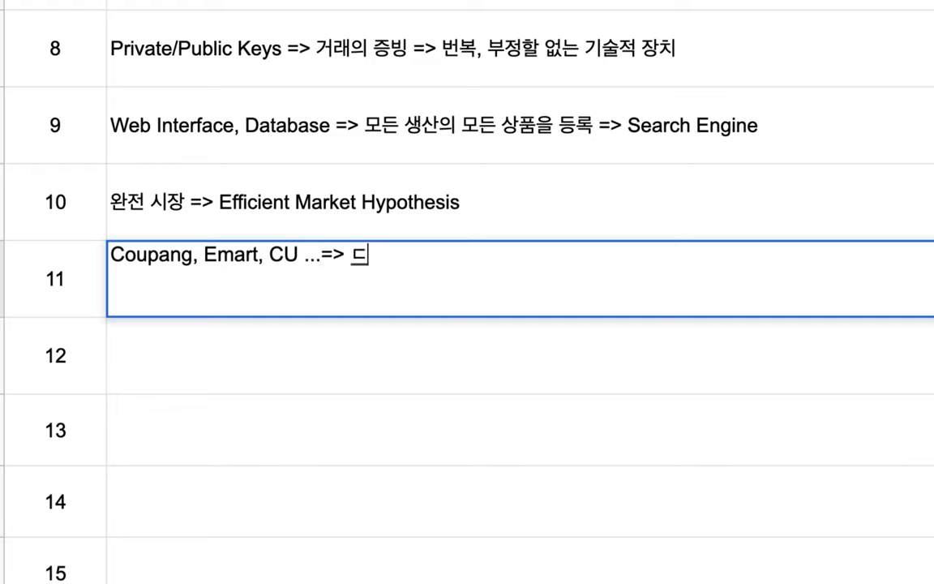
{"action": "type", "text": "/보완"}
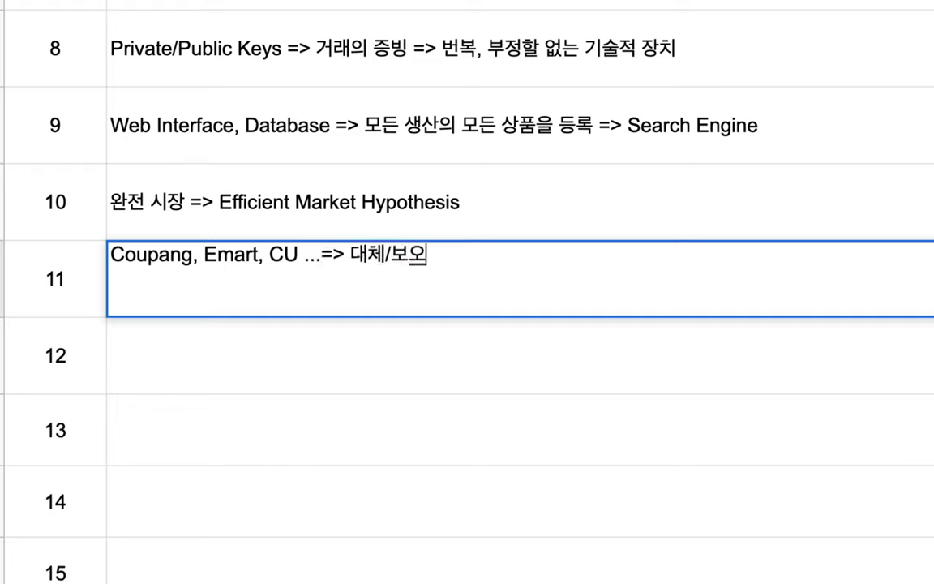
{"action": "type", "text": " 시스"}
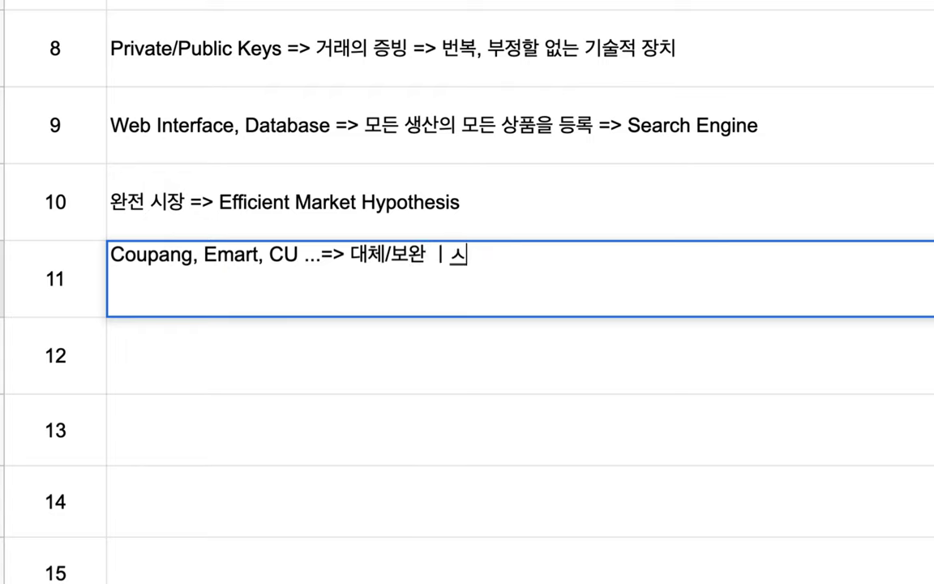
{"action": "type", "text": "템"}
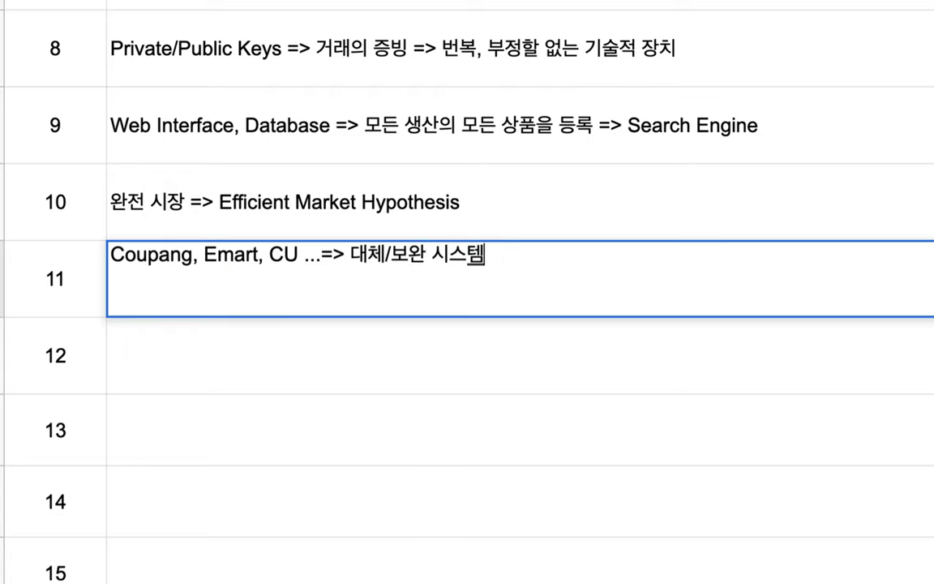
- Commit requirement 11 and begin requirement 12 with "식당, 미용실...오프라인 샵/소매점"
{"action": "left_click", "coordinate": [142, 384]}
{"action": "type", "text": "식"}
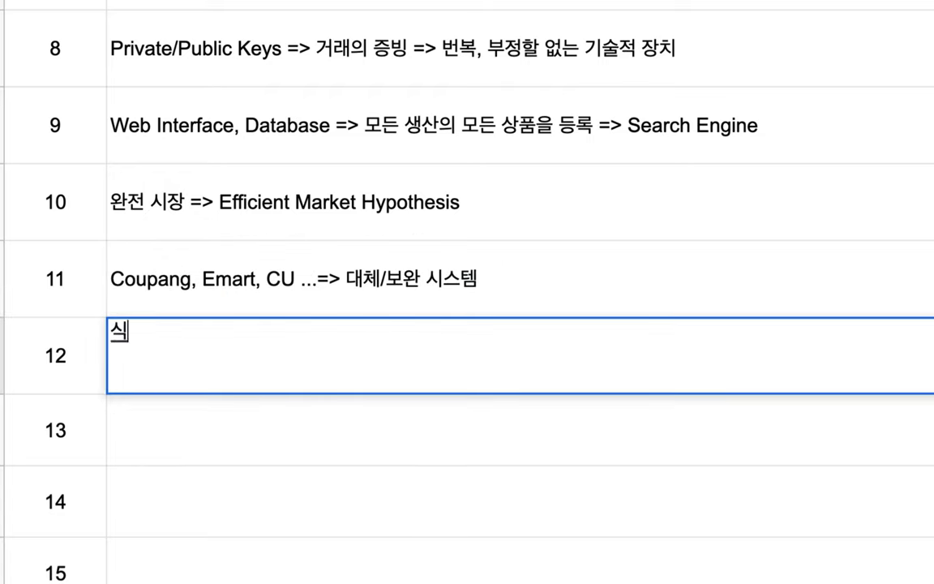
{"action": "type", "text": "당, 미용실"}
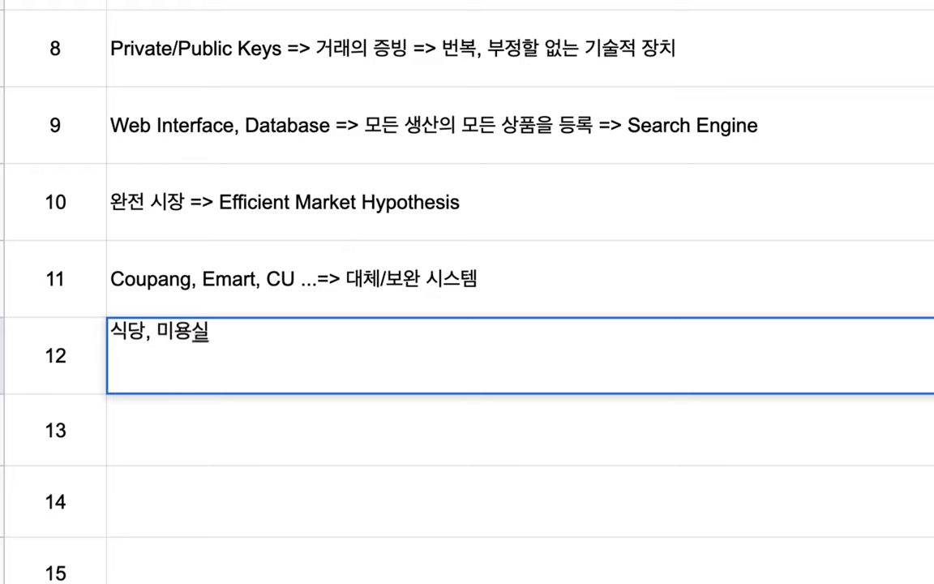
{"action": "type", "text": "...오플"}
{"action": "type", "text": "라인 "}
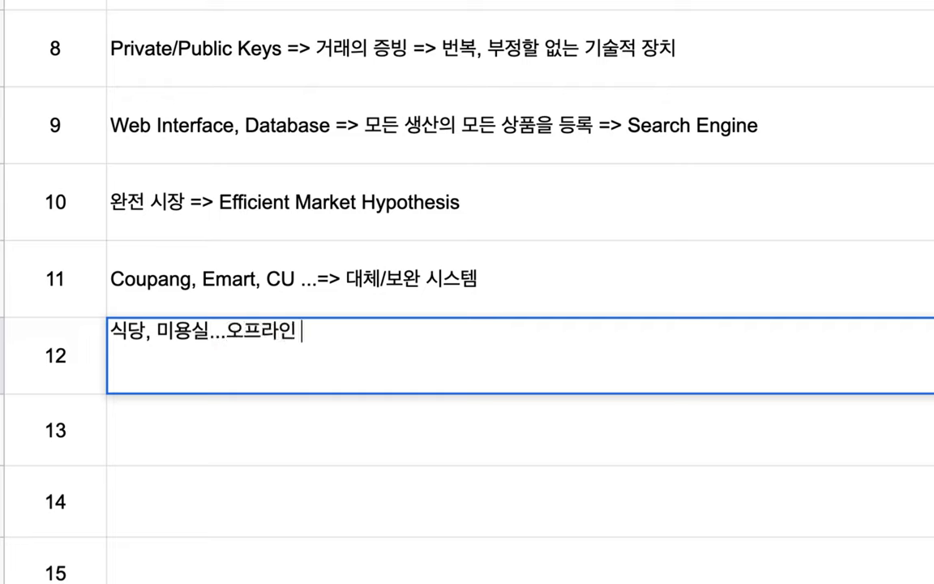
{"action": "type", "text": "샵/소매점 ="}
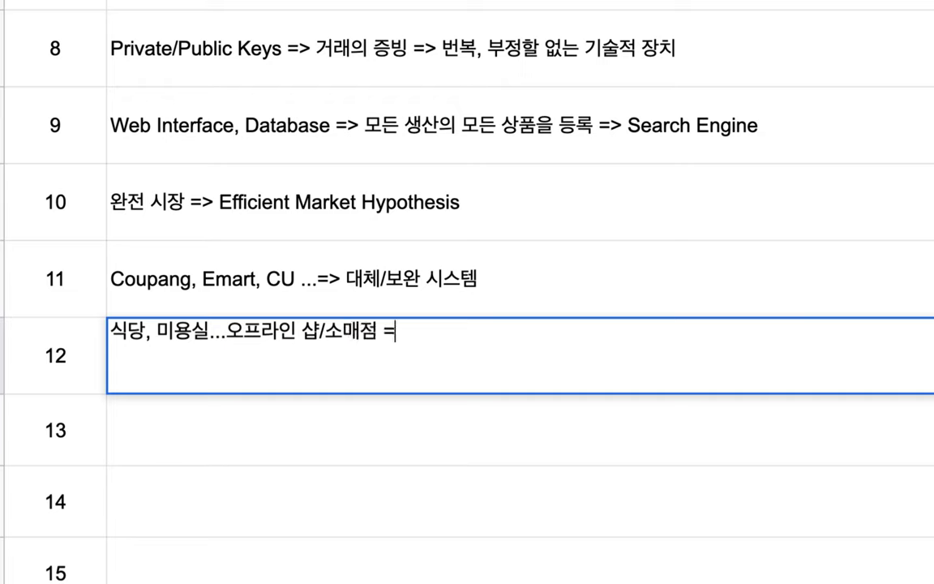
- Complete the first line of requirement 12 with "=> abc market 시스템으로 통합"
{"action": "type", "text": "> abc"}
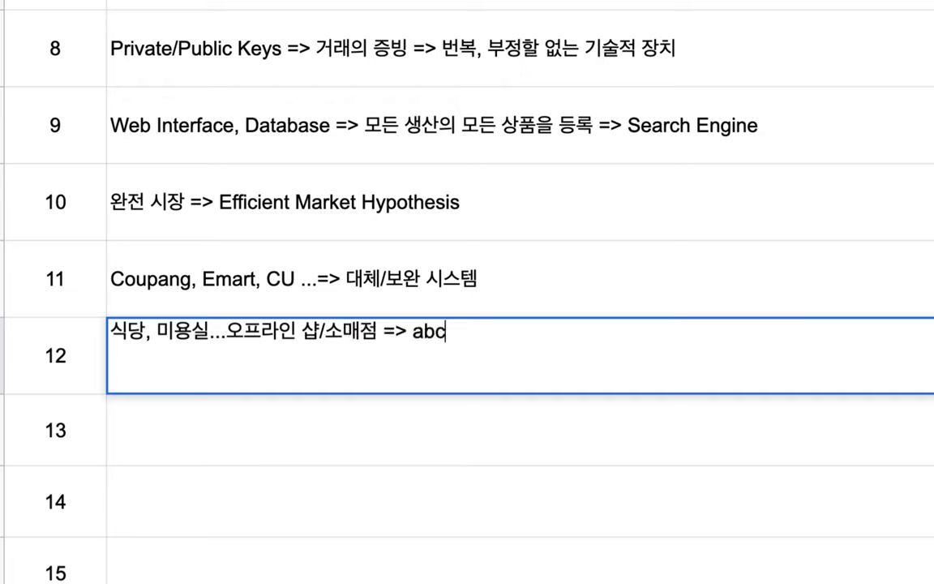
{"action": "type", "text": " market"}
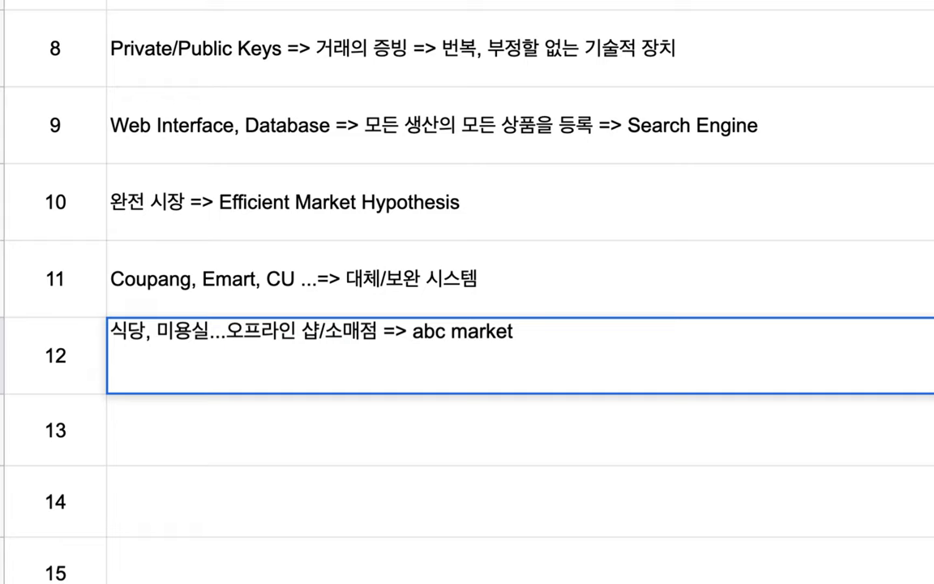
{"action": "type", "text": "/commerce"}
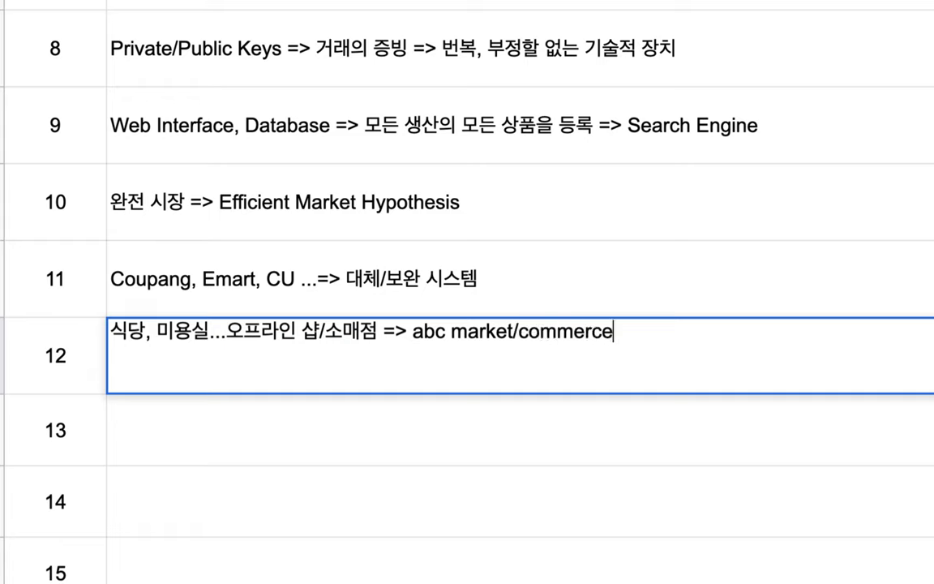
{"action": "left_click_drag", "start_coordinate": [520, 332], "coordinate": [658, 327]}
{"action": "key", "text": "BackSpace"}
{"action": "type", "text": "시"}
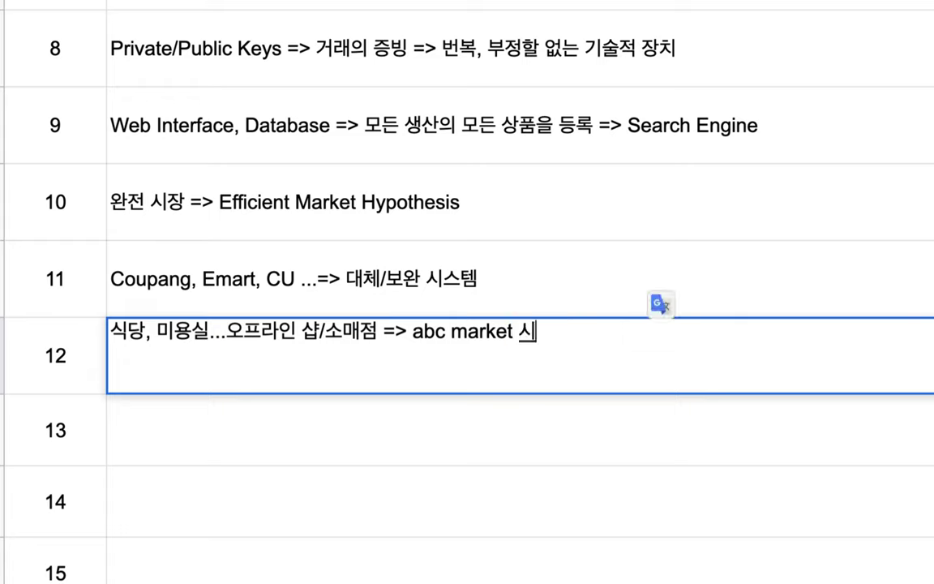
{"action": "type", "text": "스테믕으로 통해"}
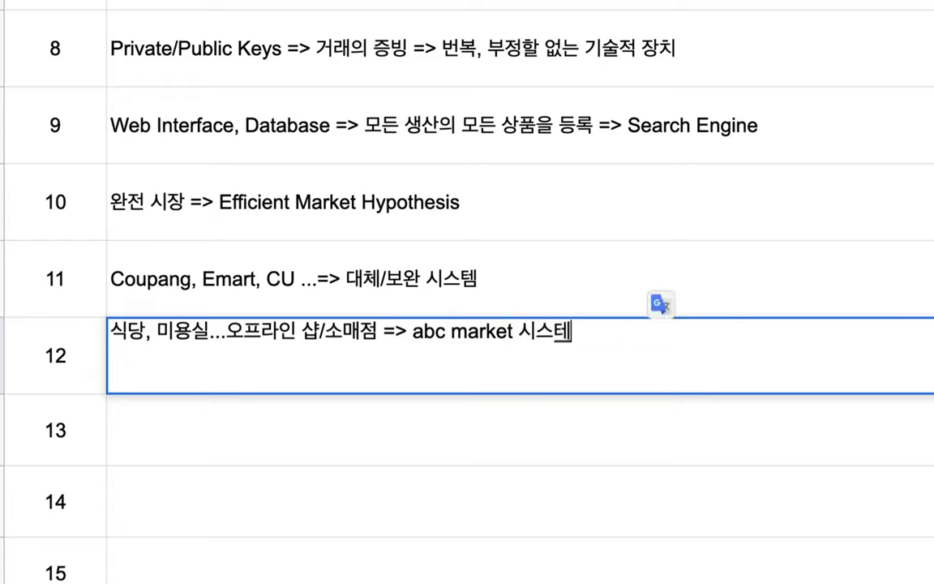
{"action": "key", "text": "BackSpace"}
{"action": "type", "text": "합 "}
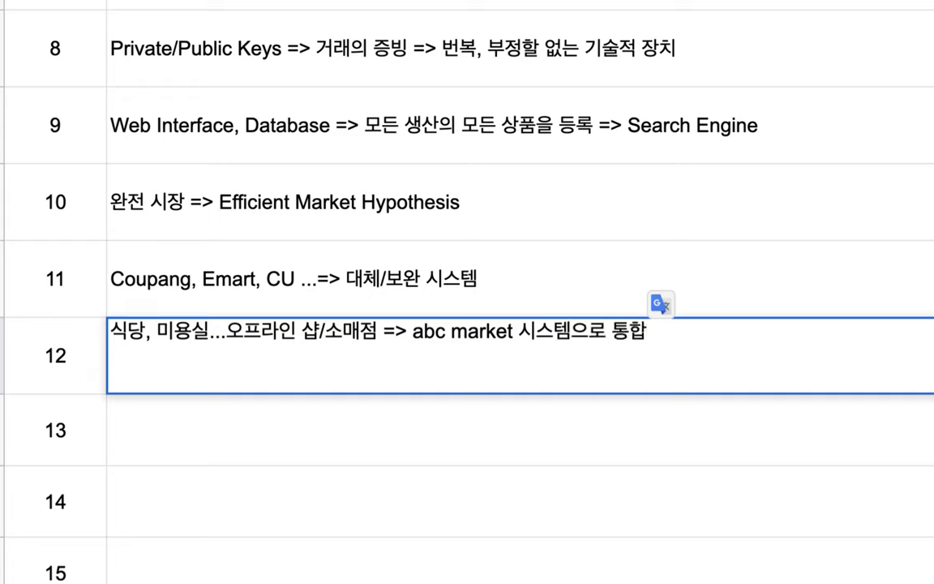
- Add a second line to requirement 12 reading "제주시 연동 국수만찬(고기 국수, 비빔 국수, 아강발...)"
{"action": "type", "text": "제주시 연동"}
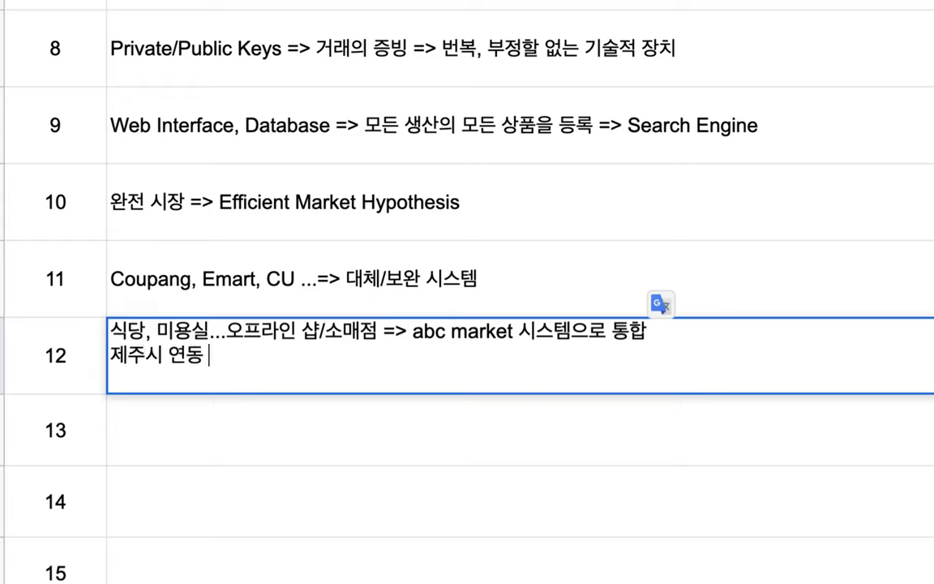
{"action": "type", "text": " 국수맨"}
{"action": "key", "text": "BackSpace"}
{"action": "type", "text": "만찬 "}
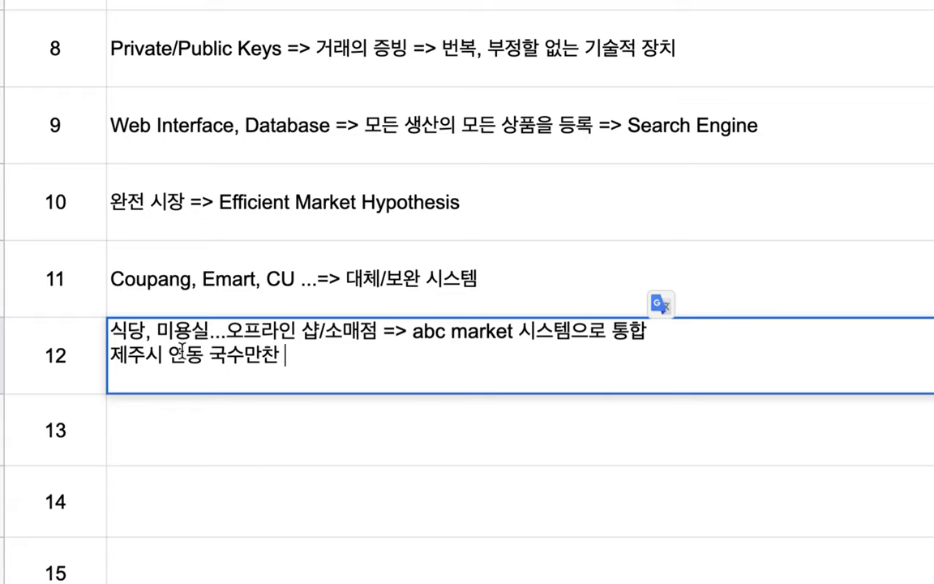
{"action": "type", "text": "(고기 국수, 비빔 국"}
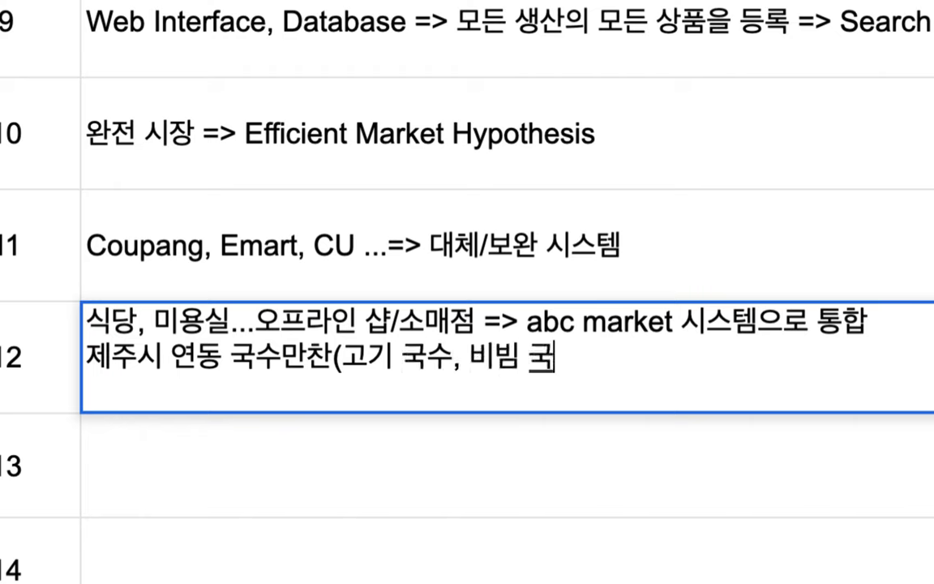
{"action": "type", "text": "수, 애"}
{"action": "type", "text": "강발.."}
{"action": "type", "text": ".)"}
- Move the second line of requirement 12, the 국수만찬 example, into the empty requirement 13 cell
{"action": "triple_click", "coordinate": [328, 347]}
{"action": "key", "text": "ctrl+c"}
{"action": "key", "text": "BackSpace"}
{"action": "key", "text": "BackSpace"}
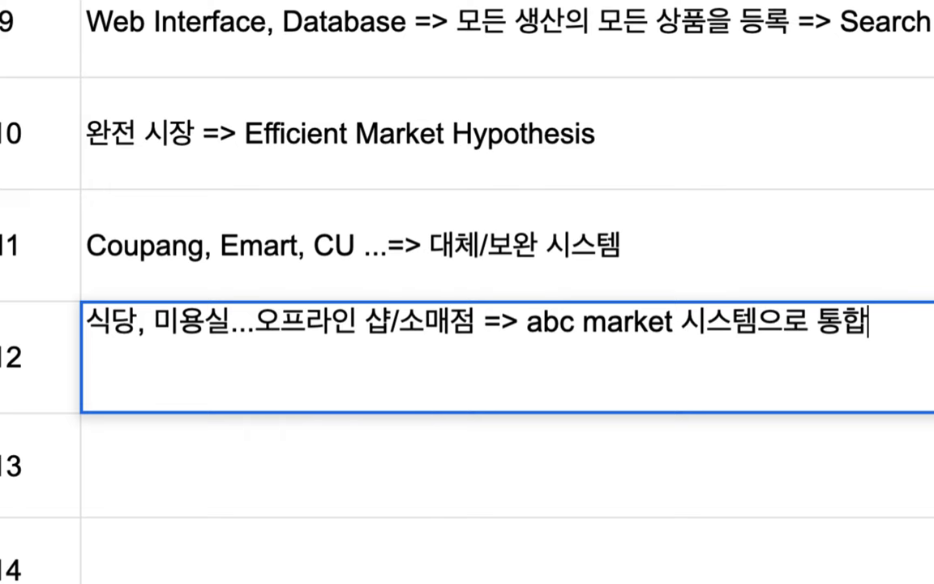
{"action": "double_click", "coordinate": [245, 465]}
{"action": "key", "text": "ctrl+v"}
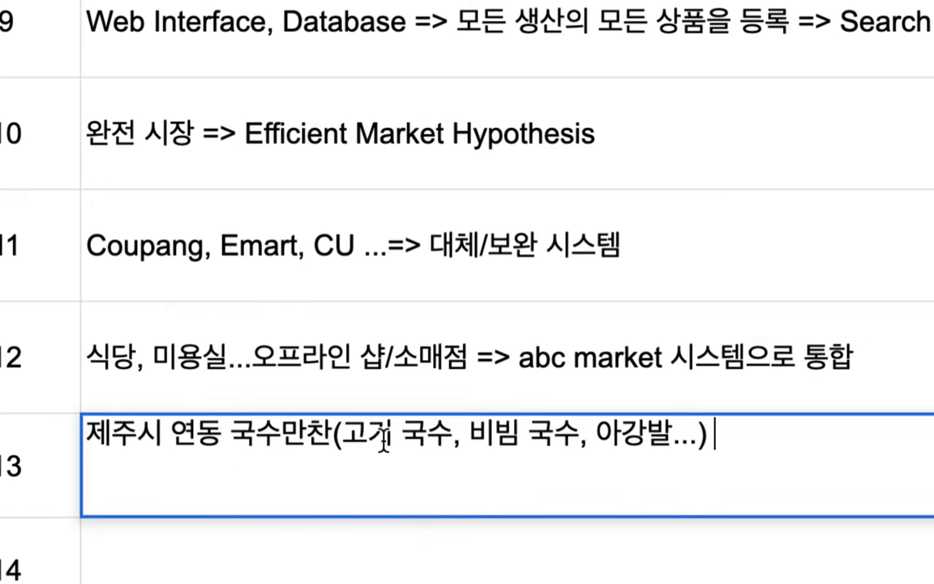
- Extend the first line of requirement 13 with "=> 대기표 => 1시간"
{"action": "type", "text": "=> 대기"}
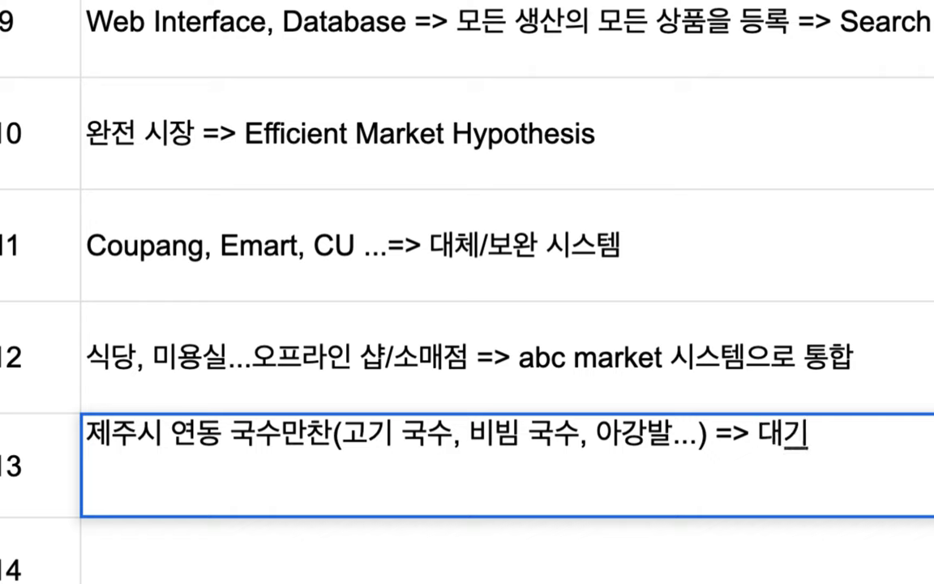
{"action": "type", "text": "표"}
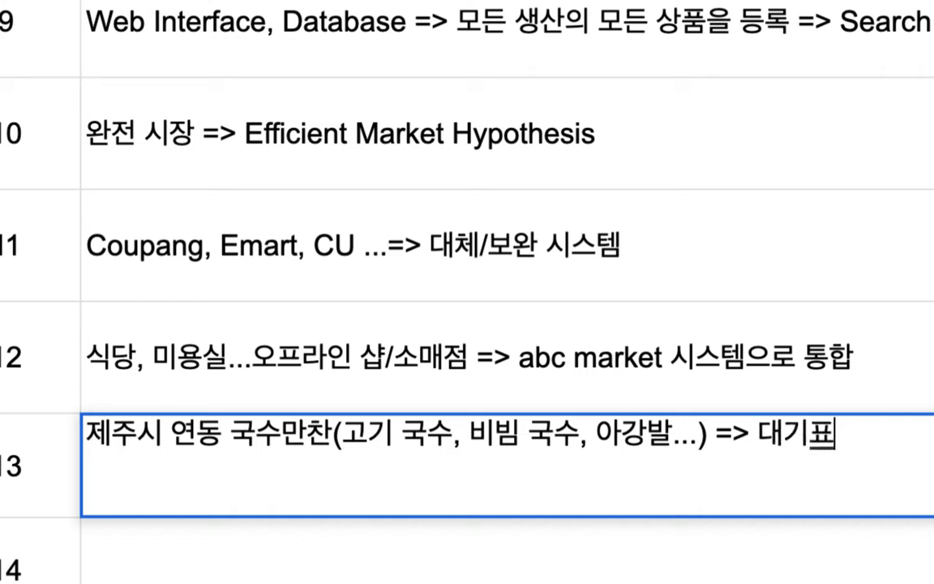
{"action": "type", "text": " => 1"}
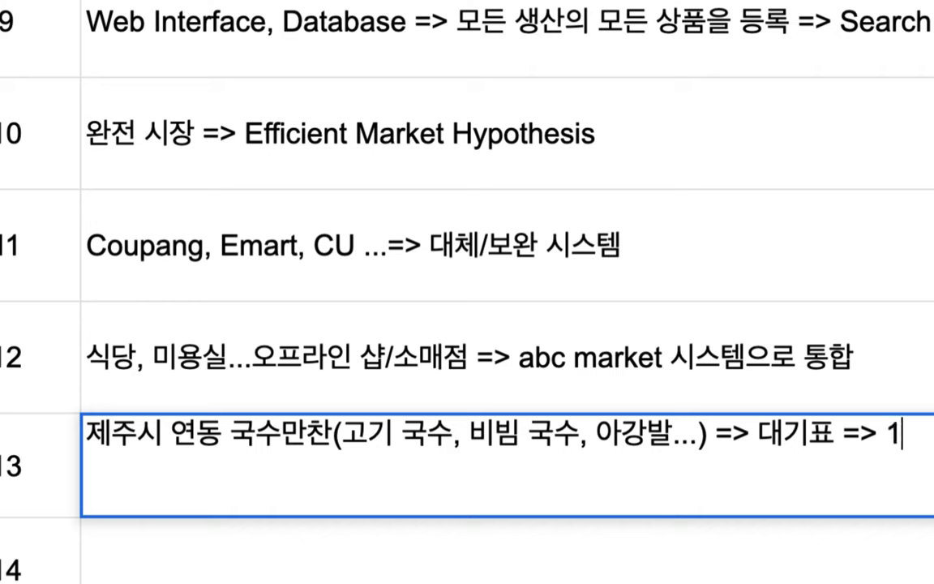
{"action": "type", "text": "식간"}
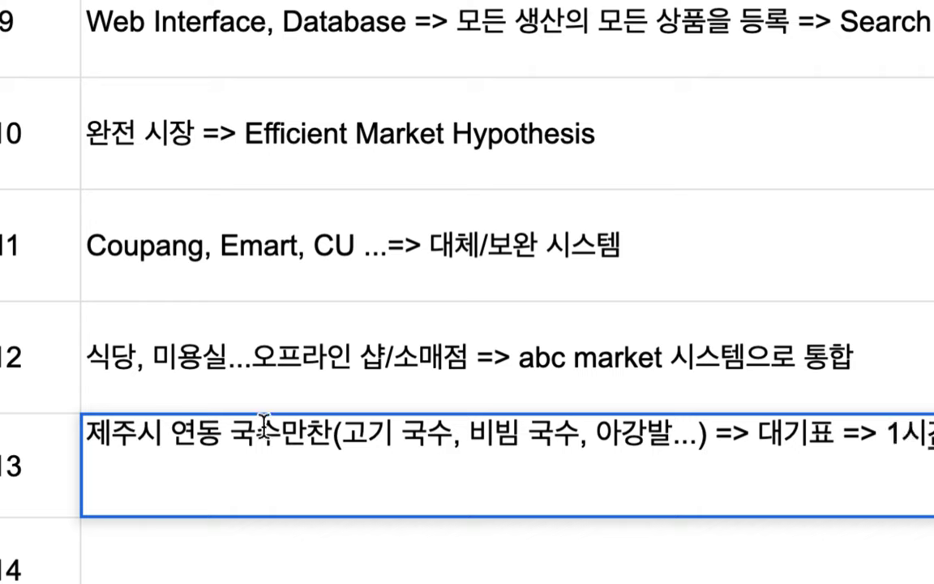
{"action": "left_click_drag", "start_coordinate": [233, 435], "coordinate": [681, 436]}
{"action": "scroll", "coordinate": [925, 467], "scroll_direction": "right", "scroll_amount": 3}
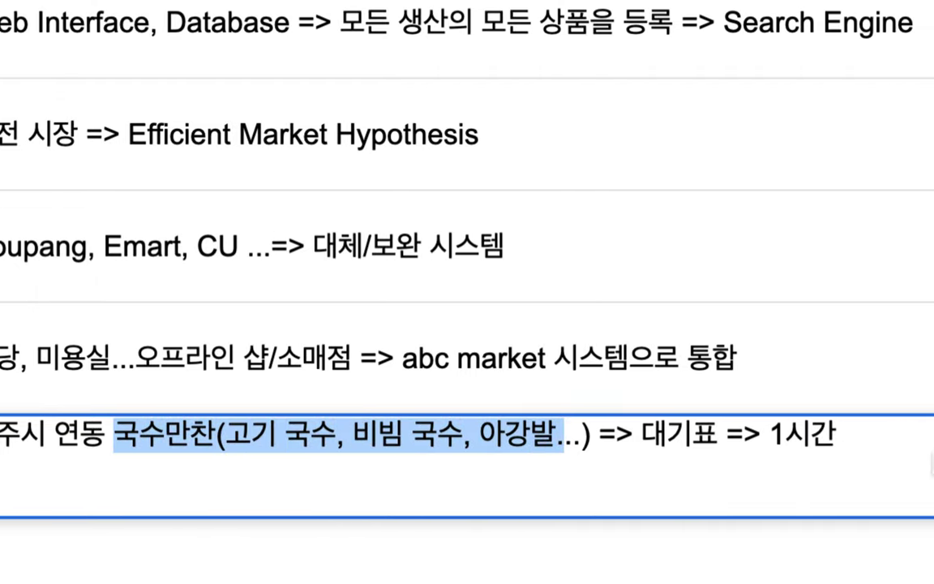
{"action": "left_click_drag", "start_coordinate": [589, 435], "coordinate": [658, 436]}
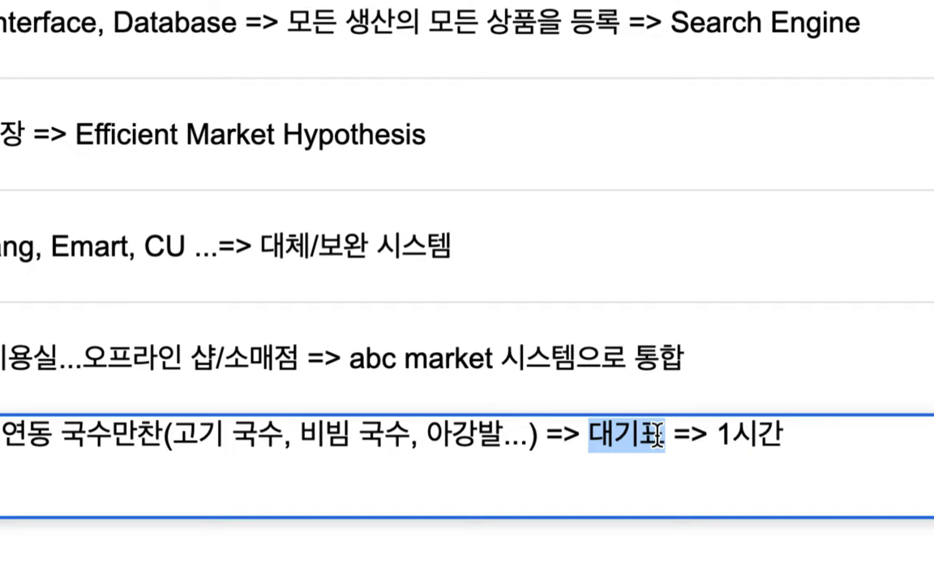
- Add a second line to requirement 13 reading "온라인 주문 => 57분 30초 뒤에 식사 준비 =>"
{"action": "left_click", "coordinate": [800, 439]}
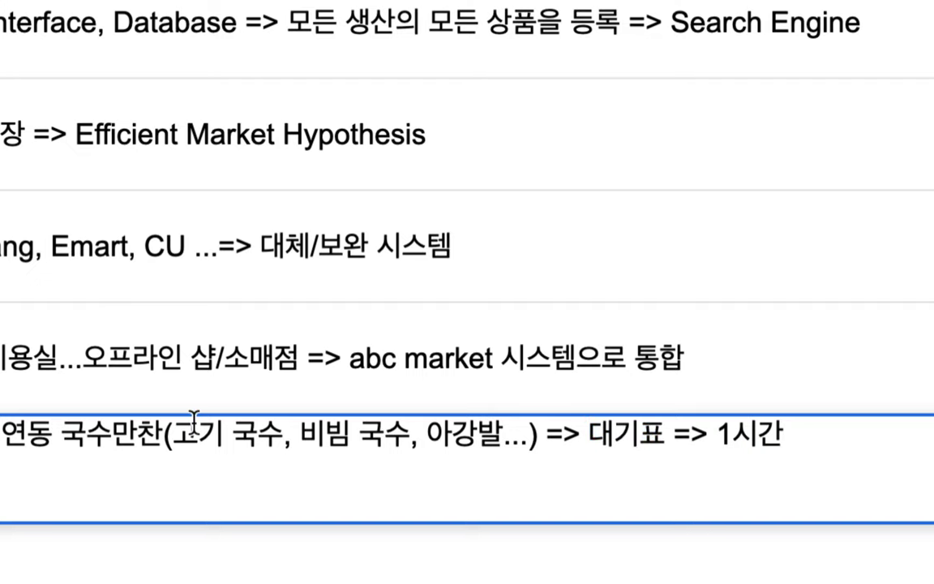
{"action": "key", "text": "alt+Return"}
{"action": "type", "text": "으온라인 줌"}
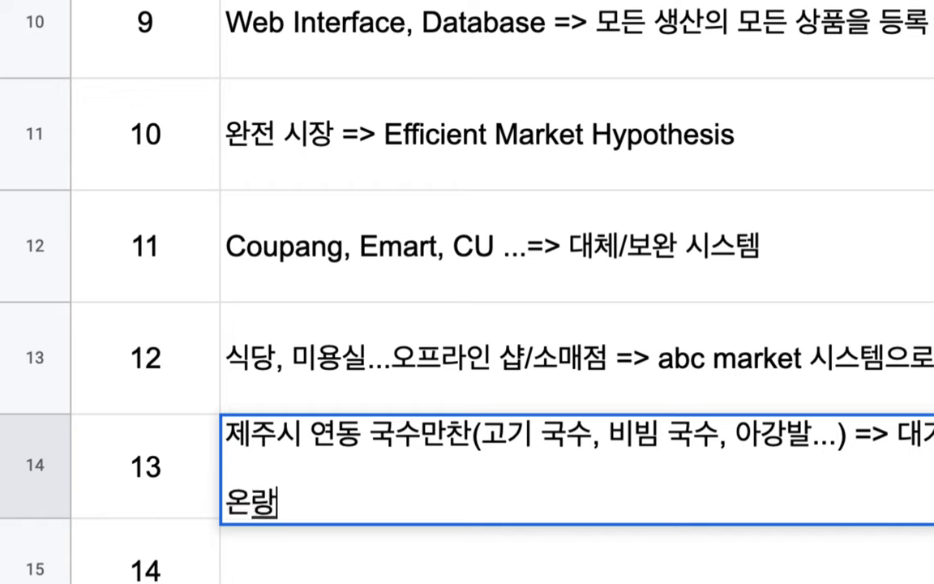
{"action": "type", "text": "문 => "}
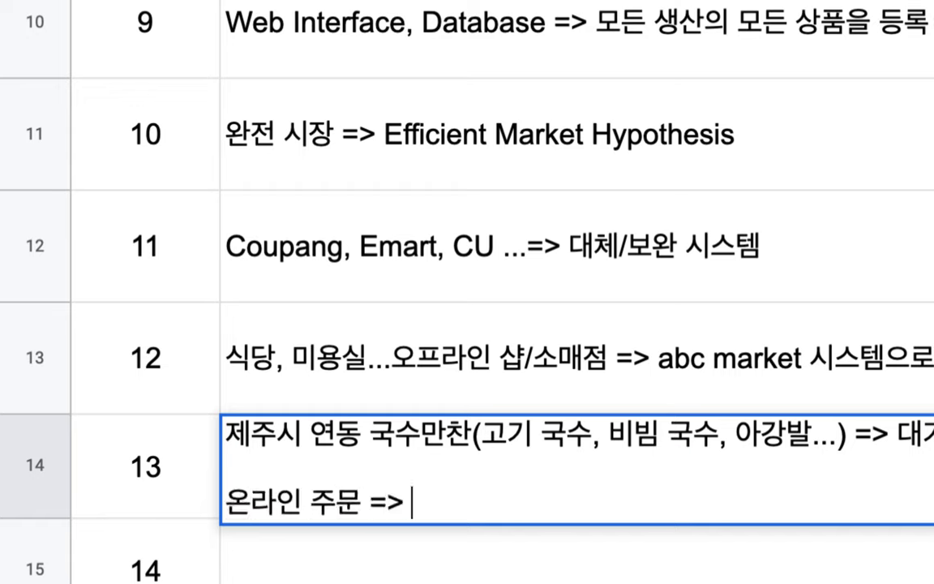
{"action": "type", "text": "57"}
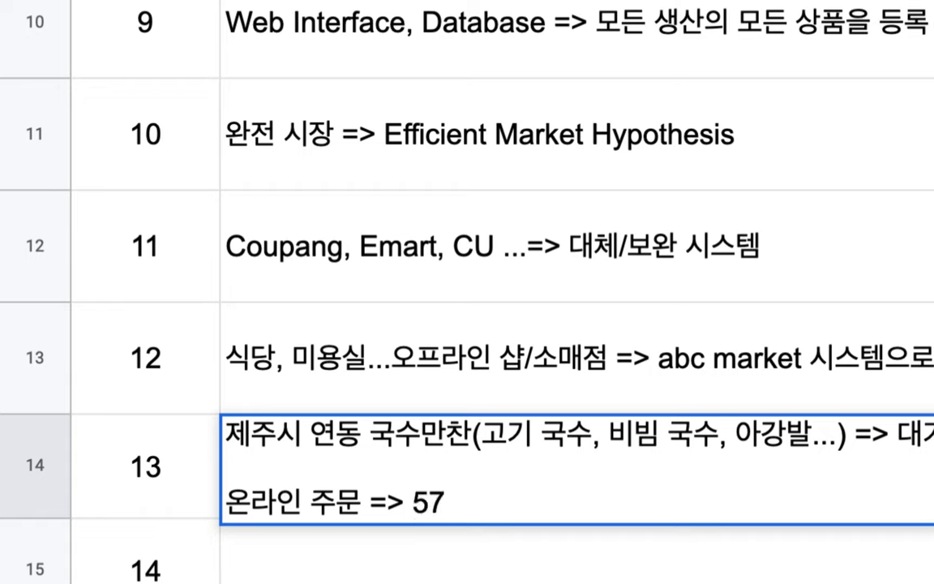
{"action": "type", "text": "분 "}
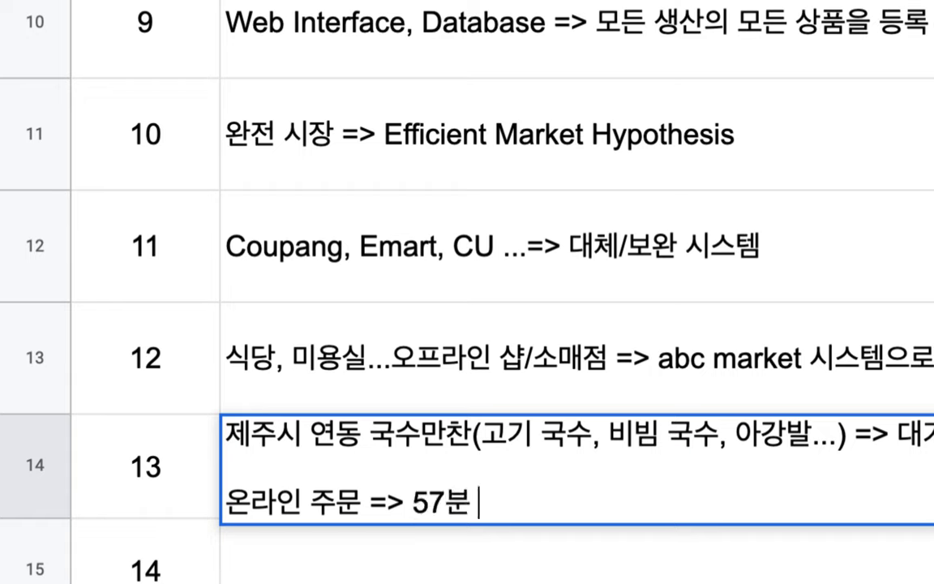
{"action": "type", "text": "30초 뒤에"}
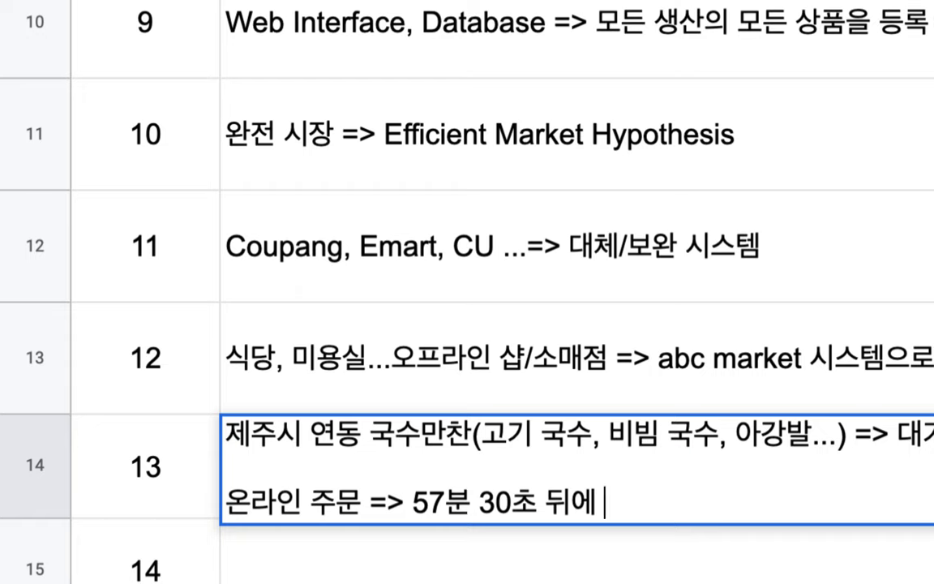
{"action": "type", "text": "식사 준비 "}
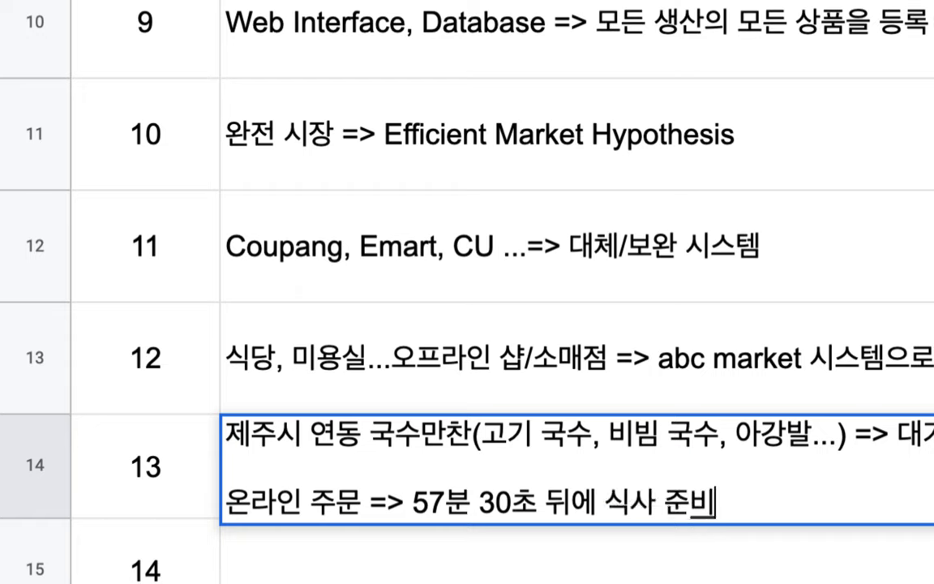
{"action": "type", "text": "=>"}
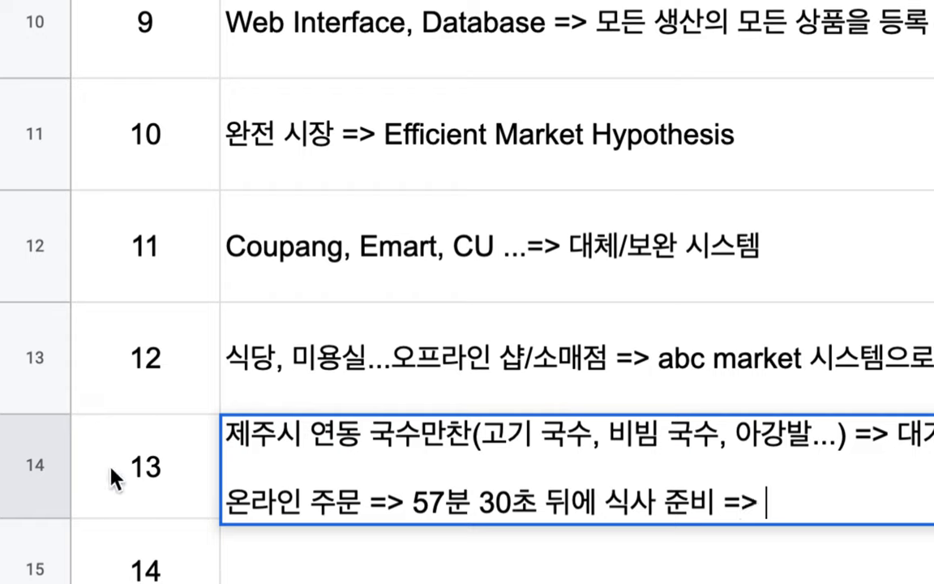
- Insert the tolerance "(+/- 10분)" right after "57분 30초" in the second line of requirement 13
{"action": "left_click_drag", "start_coordinate": [410, 502], "coordinate": [595, 503]}
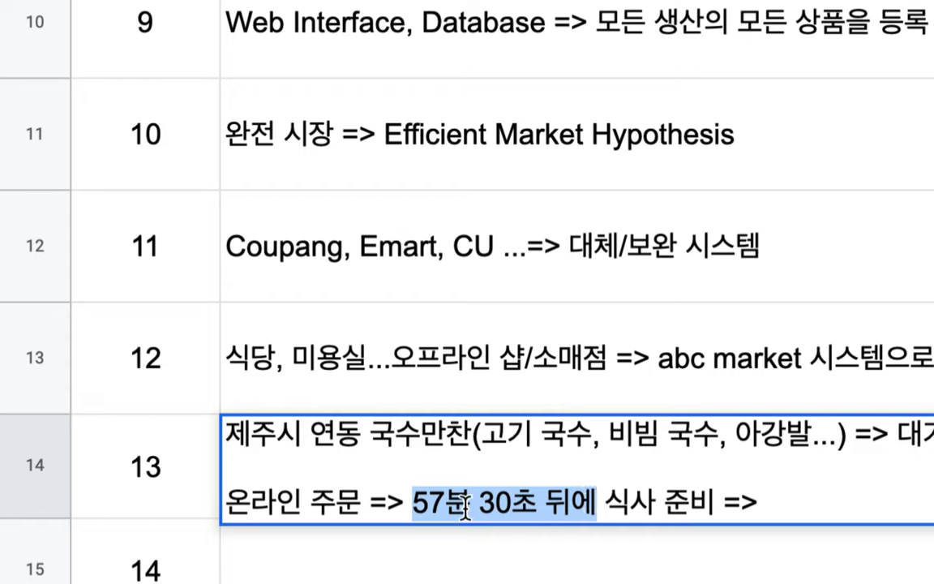
{"action": "left_click", "coordinate": [537, 504]}
{"action": "type", "text": "("}
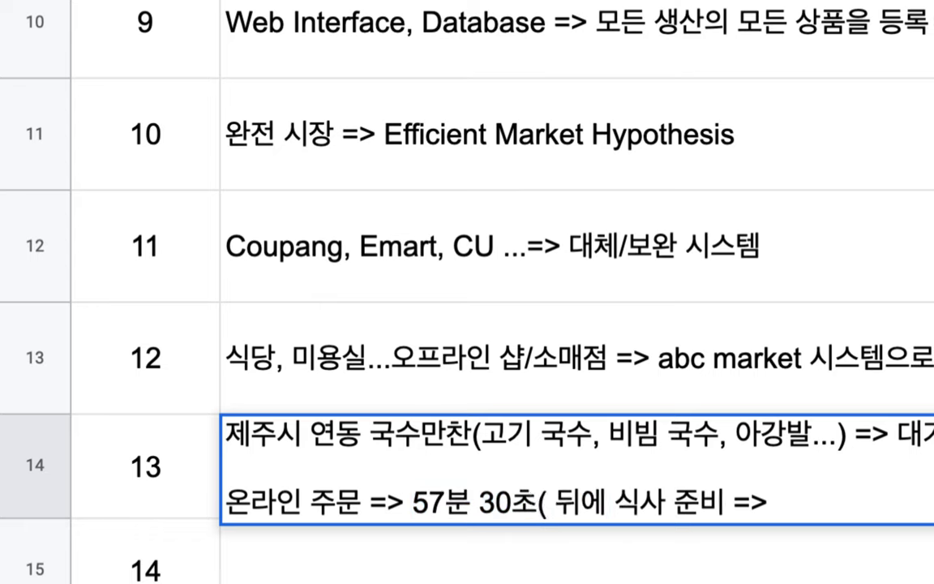
{"action": "type", "text": "+/-"}
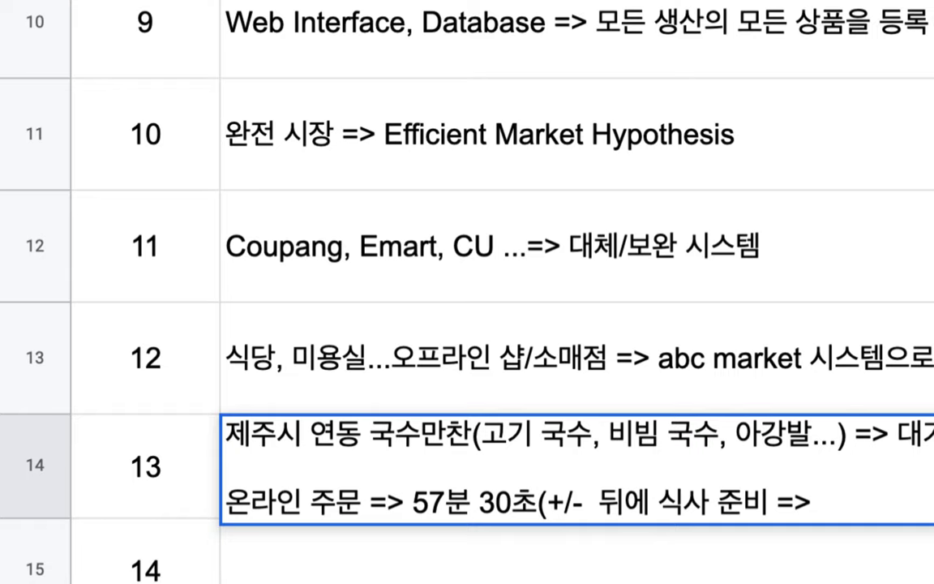
{"action": "type", "text": " 10분)"}
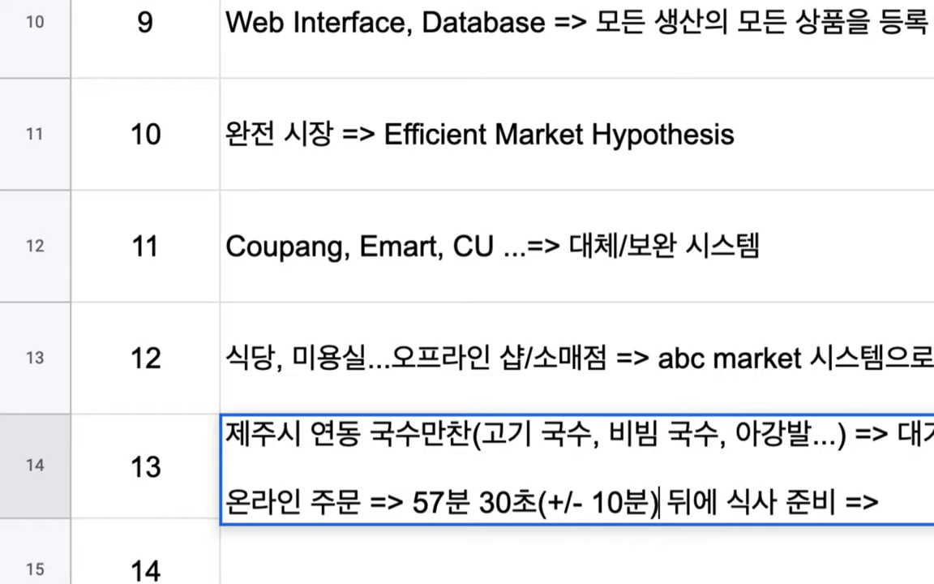
- Finish the second line of requirement 13 with "결제(abc bank)" after the last arrow
{"action": "type", "text": " 뒤에 식사 준비 => 결제"}
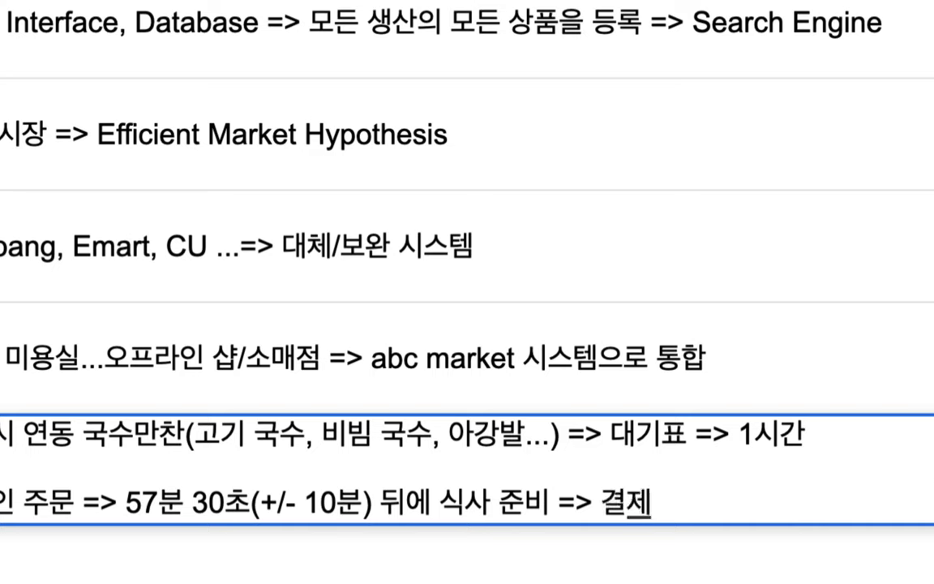
{"action": "type", "text": "(a"}
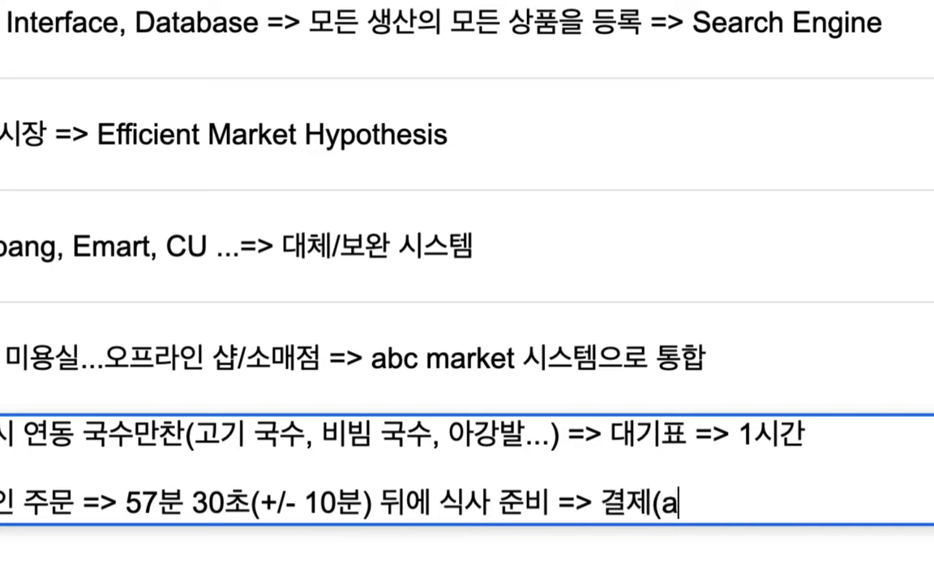
{"action": "type", "text": "bc bank"}
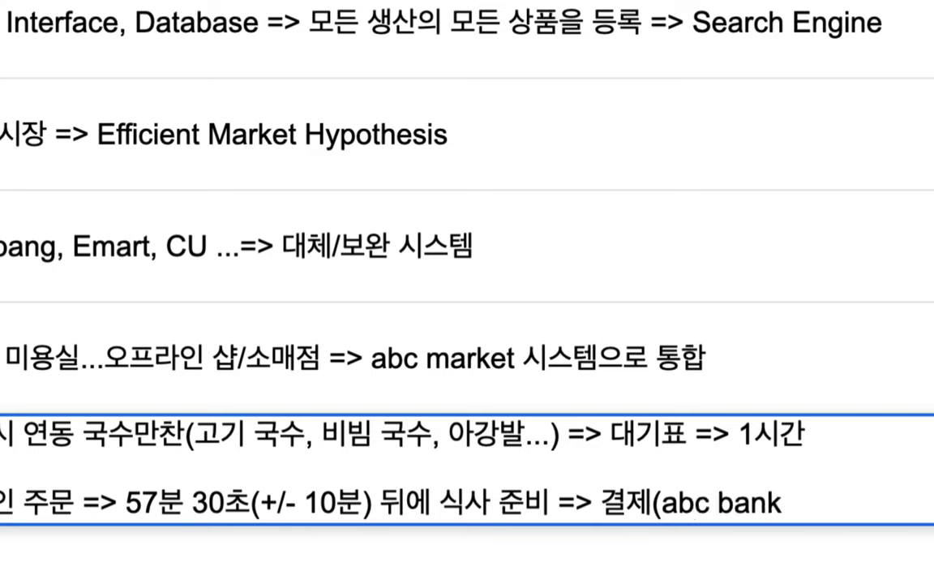
{"action": "type", "text": ")"}
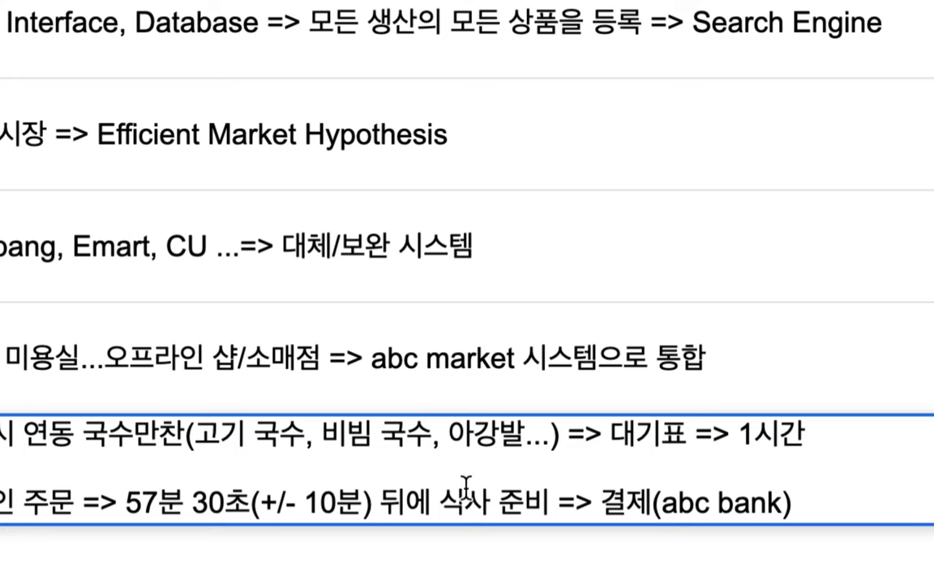
{"action": "left_click_drag", "start_coordinate": [80, 435], "coordinate": [208, 427]}
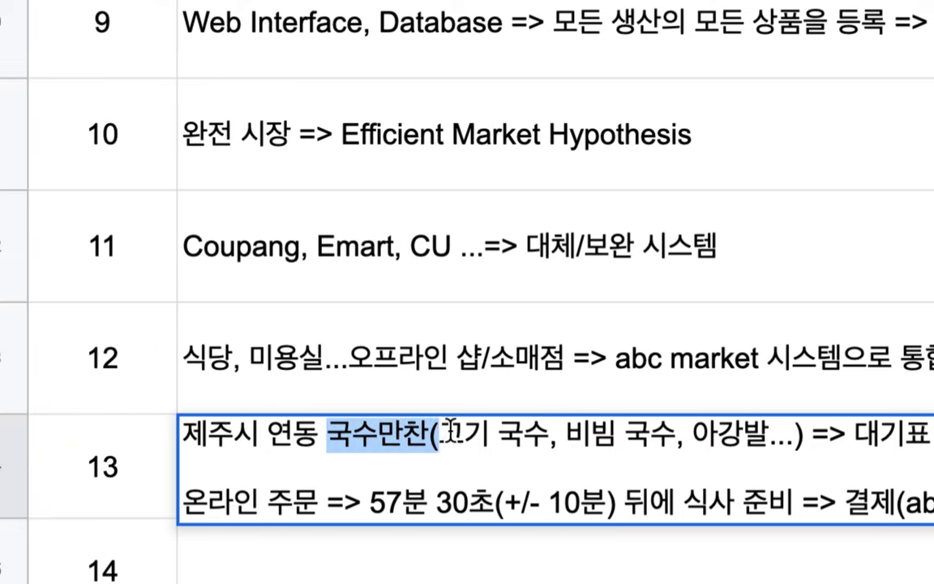
{"action": "left_click_drag", "start_coordinate": [451, 427], "coordinate": [459, 427]}
{"action": "left_click_drag", "start_coordinate": [210, 504], "coordinate": [317, 496]}
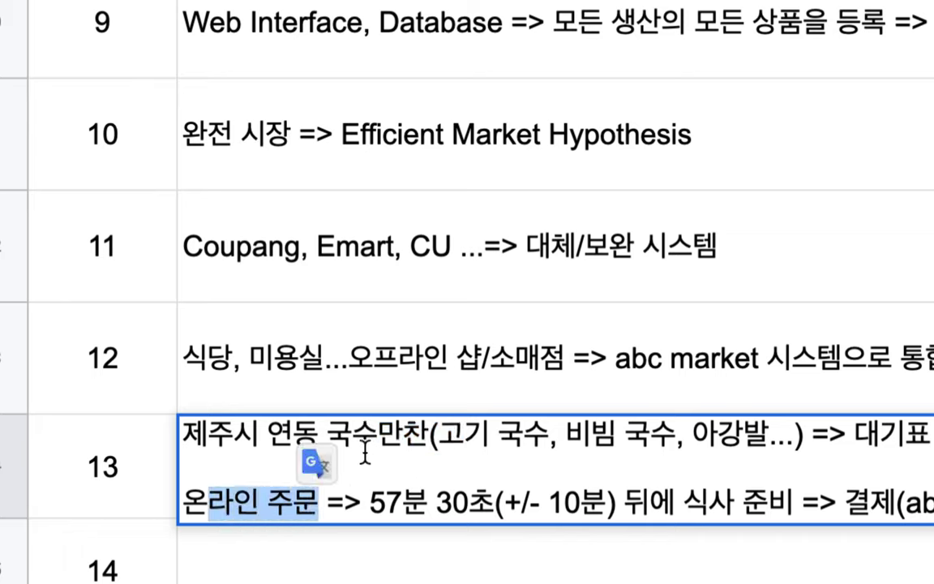
{"action": "left_click_drag", "start_coordinate": [326, 436], "coordinate": [494, 436]}
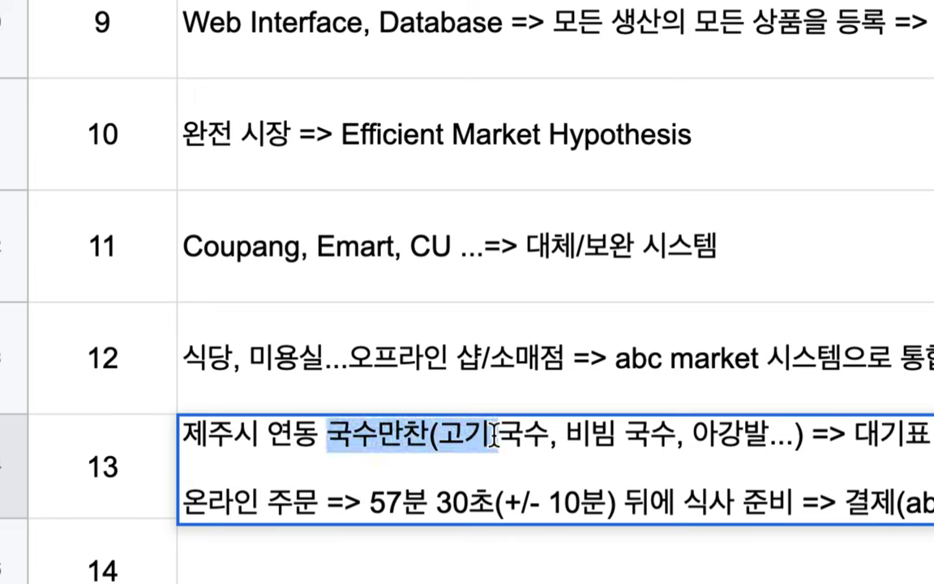
{"action": "left_click_drag", "start_coordinate": [322, 504], "coordinate": [247, 505]}
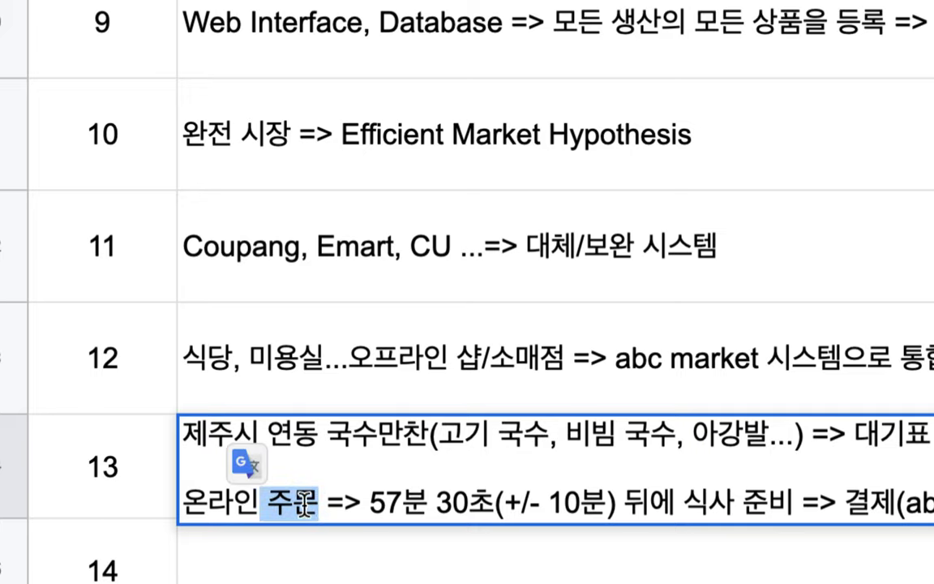
- Commit requirement 13 and increase the height of the rows holding requirements 13 and 14
{"action": "left_click", "coordinate": [155, 487]}
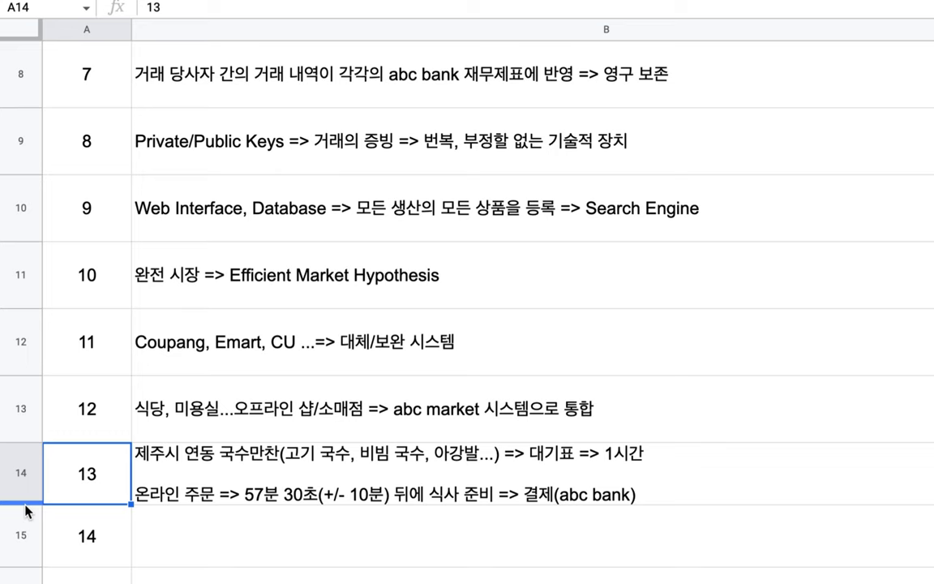
{"action": "left_click_drag", "start_coordinate": [25, 504], "coordinate": [27, 548]}
{"action": "scroll", "coordinate": [95, 513], "scroll_direction": "down", "scroll_amount": 2}
{"action": "scroll", "coordinate": [95, 512], "scroll_direction": "down", "scroll_amount": 1}
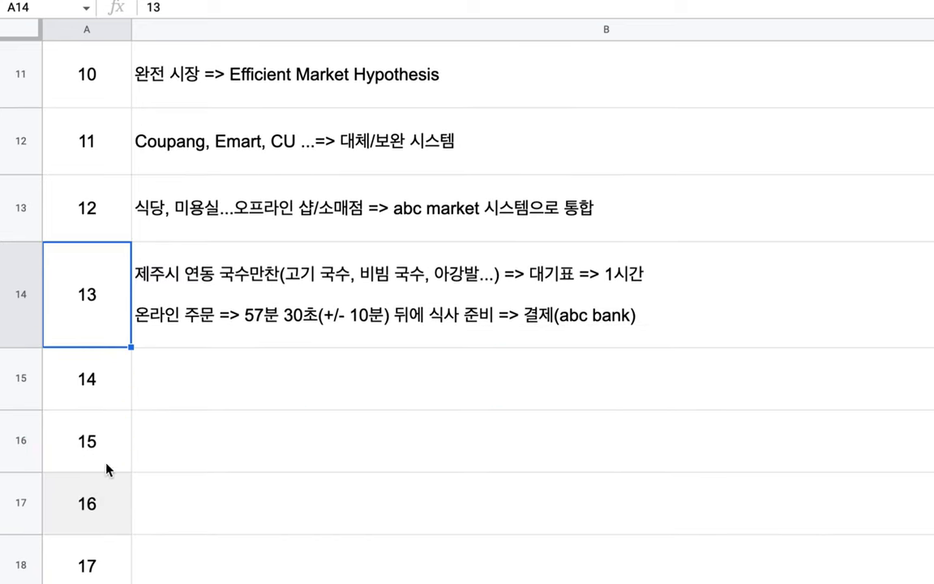
{"action": "left_click_drag", "start_coordinate": [33, 409], "coordinate": [31, 436]}
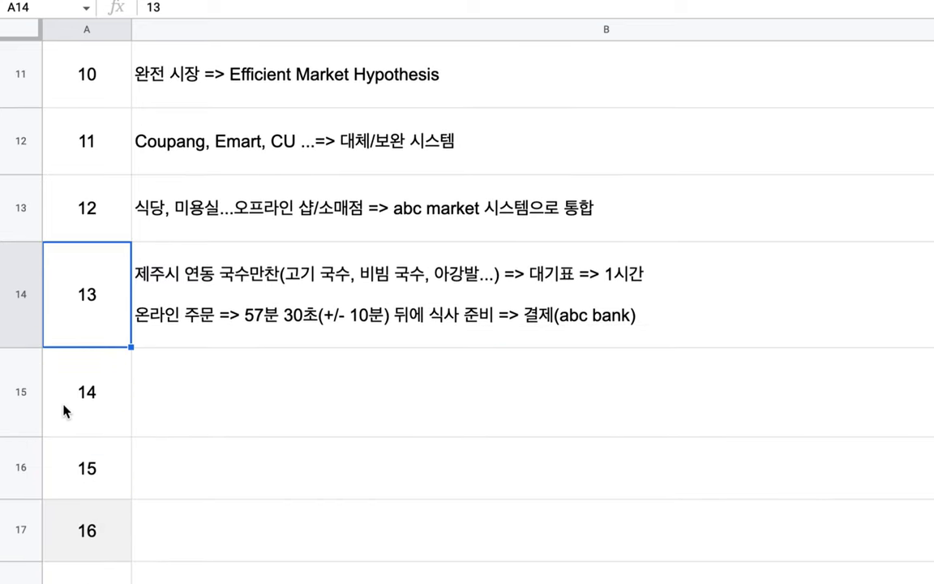
- Enter "모든 판매자의 Web UI를 통일" as the first line of requirement 14
{"action": "double_click", "coordinate": [155, 393]}
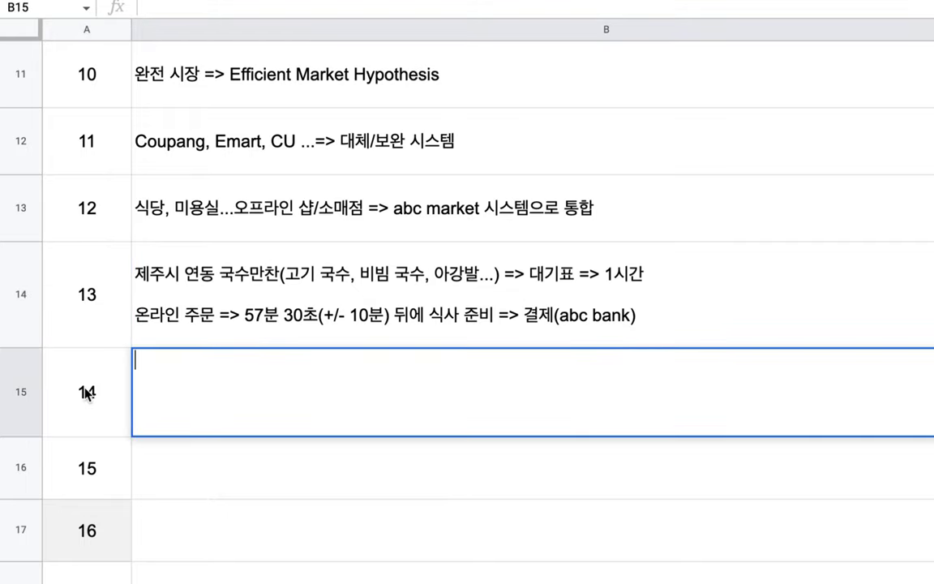
{"action": "type", "text": "ah"}
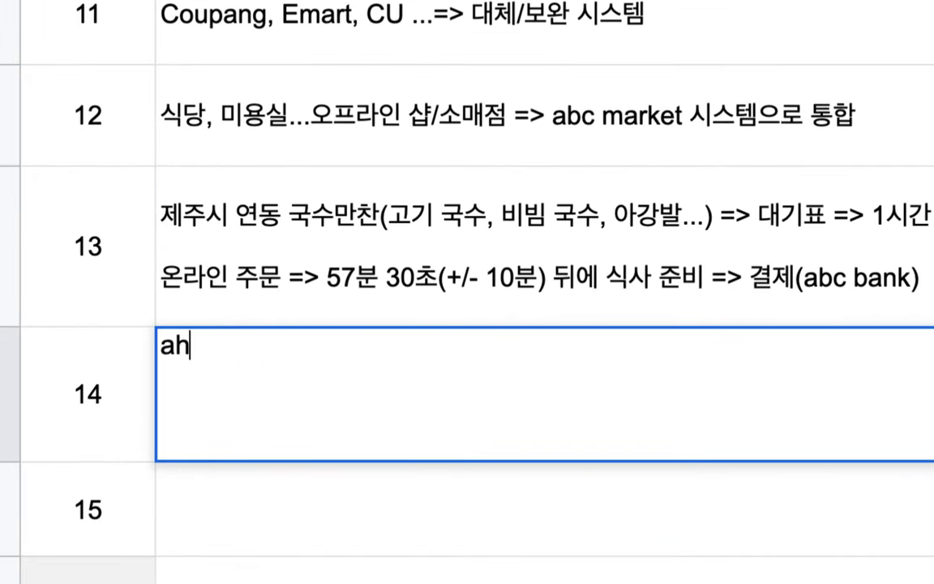
{"action": "key", "text": "BackSpace"}
{"action": "key", "text": "BackSpace"}
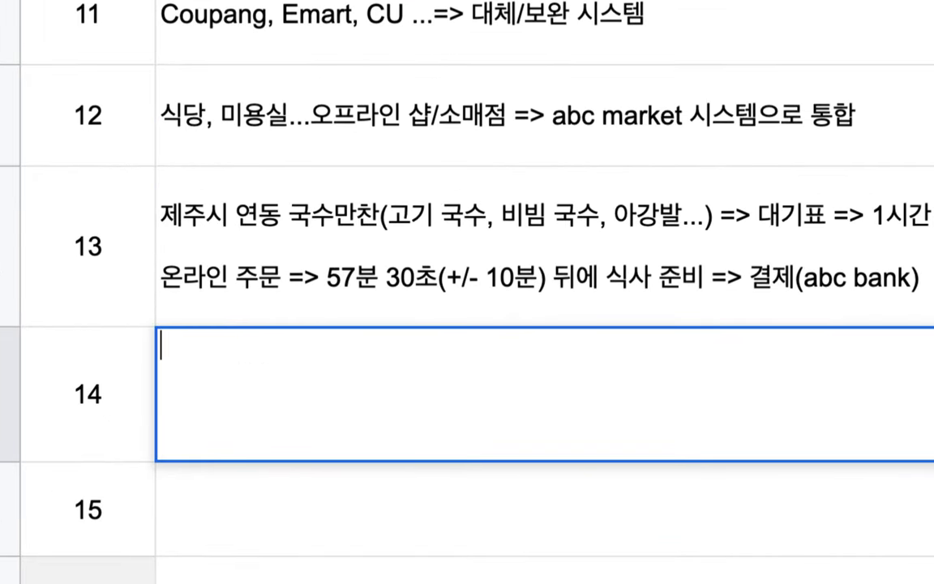
{"action": "type", "text": "모든 판맺"}
{"action": "type", "text": "자의 "}
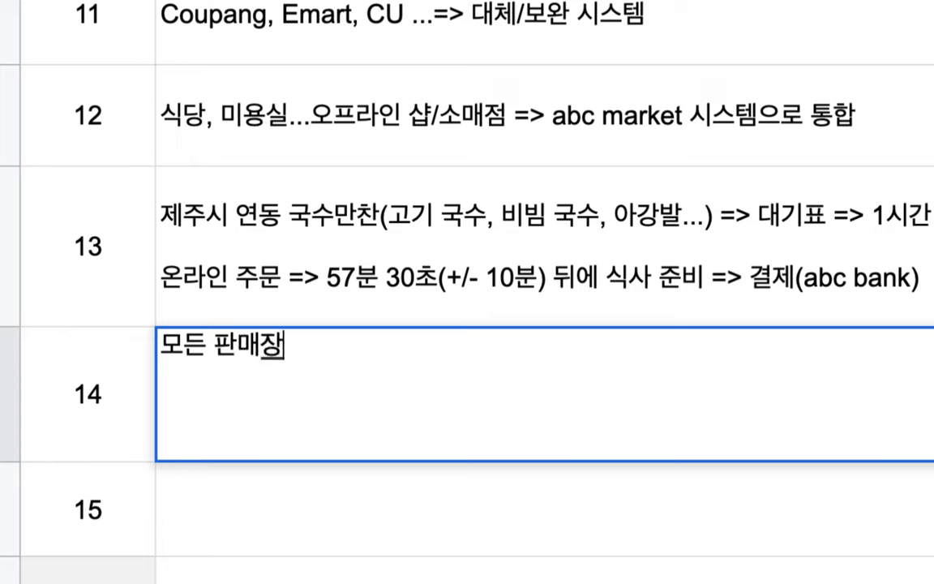
{"action": "type", "text": "We"}
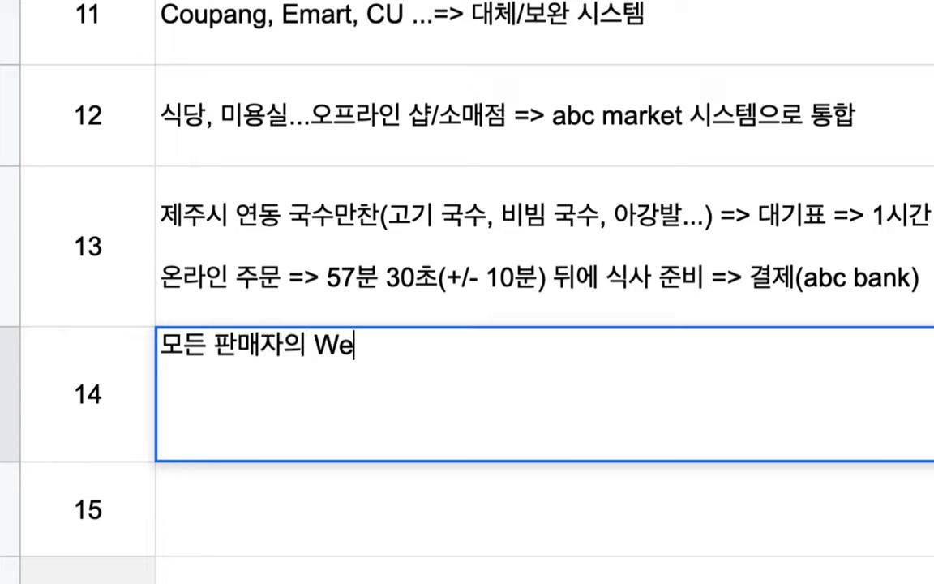
{"action": "type", "text": "b UI를"}
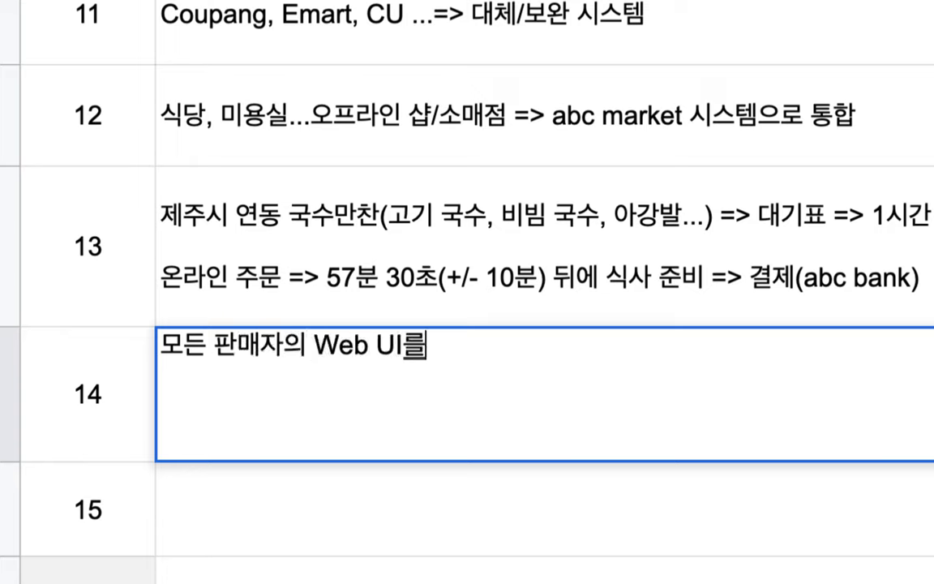
{"action": "type", "text": " 통ㅣ"}
{"action": "key", "text": "BackSpace"}
{"action": "key", "text": "BackSpace"}
{"action": "key", "text": "BackSpace"}
{"action": "type", "text": "통일"}
- Below a blank line in requirement 14, add the seller list "국수만찬(식당), 제주항공, 도청/시청...."
{"action": "key", "text": "alt+Return"}
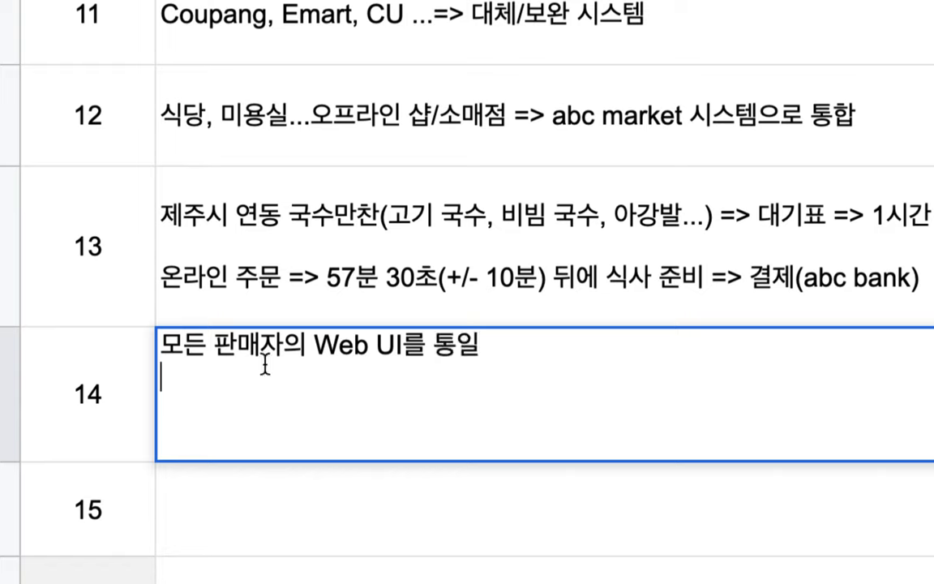
{"action": "type", "text": "퀵수만찬(스"}
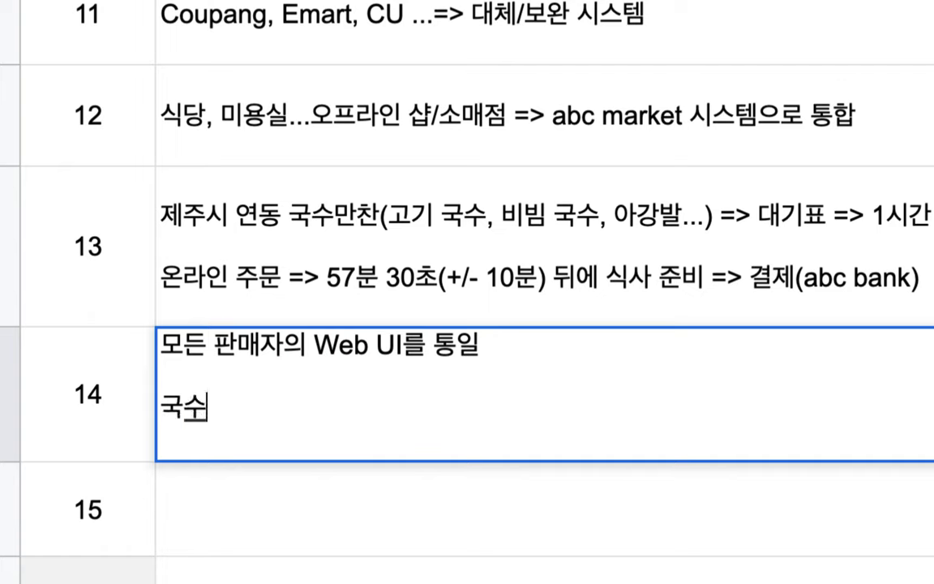
{"action": "type", "text": "식당"}
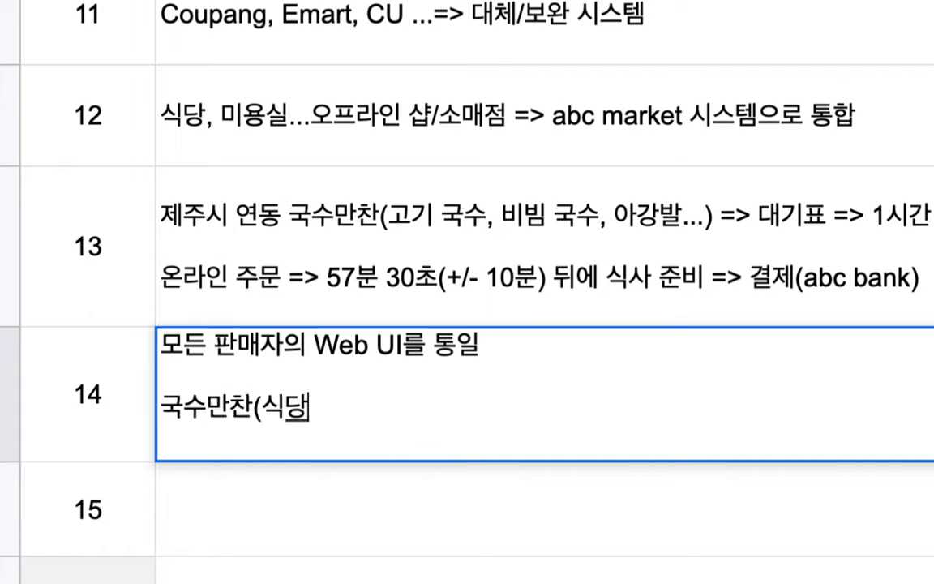
{"action": "type", "text": "), 에어부사"}
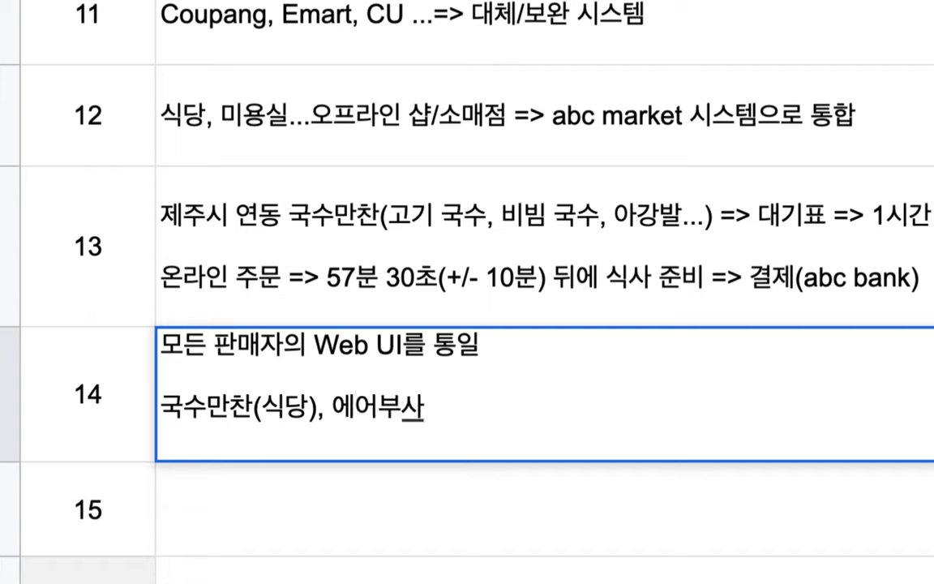
{"action": "key", "text": "BackSpace"}
{"action": "key", "text": "BackSpace"}
{"action": "key", "text": "BackSpace"}
{"action": "key", "text": "BackSpace"}
{"action": "key", "text": "BackSpace"}
{"action": "type", "text": "제주해ㅇ공, 도청/시청"}
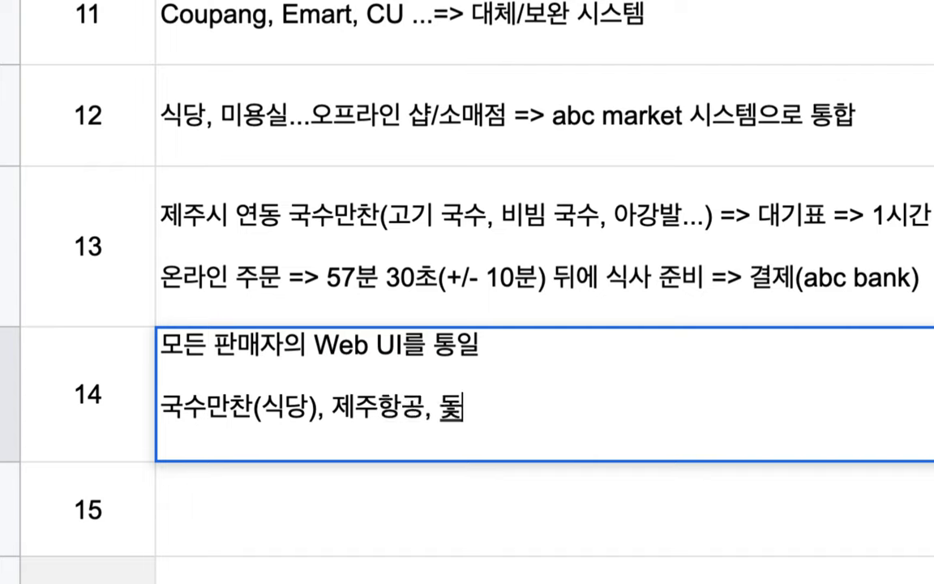
{"action": "type", "text": "...."}
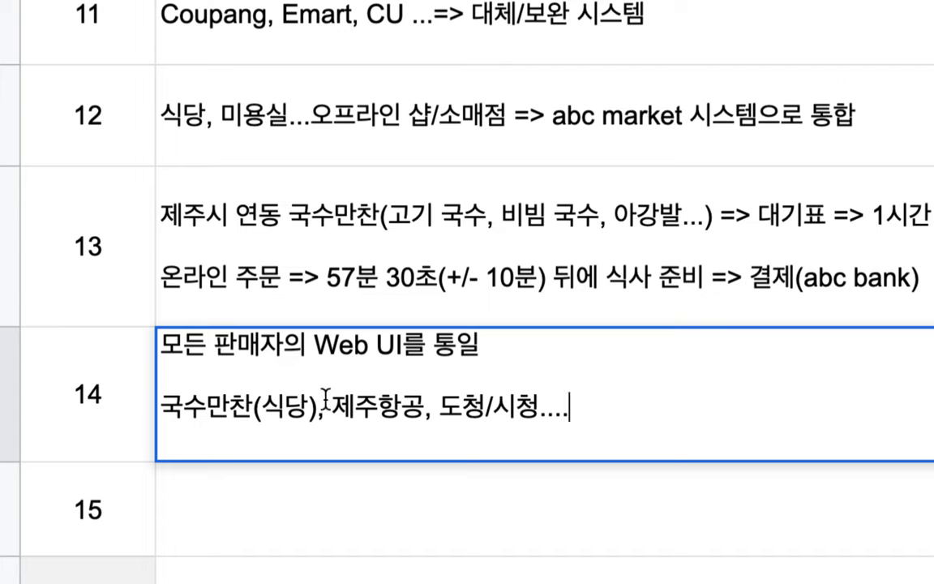
- Insert "대한항공..." between "제주항공" and "도청/시청" in requirement 14's seller list
{"action": "left_click_drag", "start_coordinate": [325, 399], "coordinate": [129, 402]}
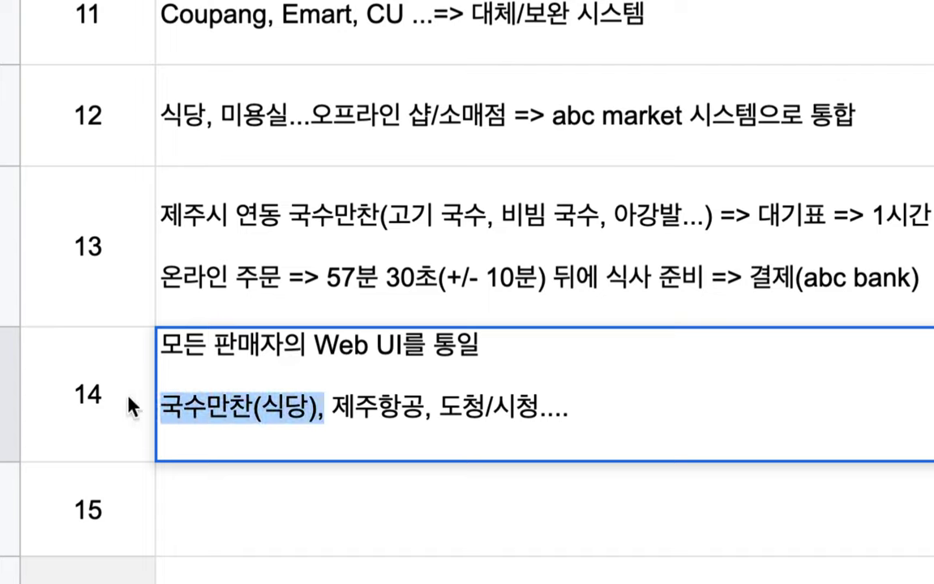
{"action": "double_click", "coordinate": [410, 405]}
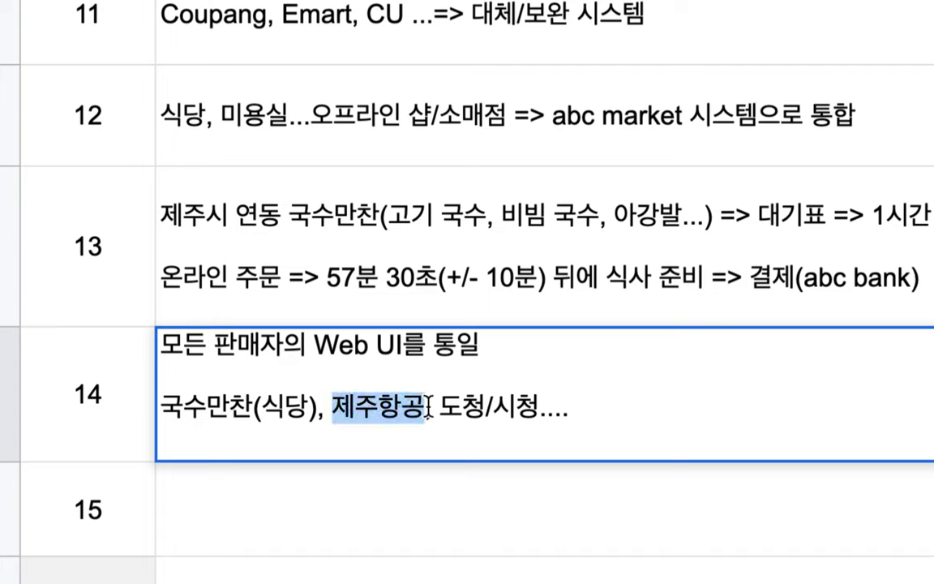
{"action": "left_click", "coordinate": [424, 405]}
{"action": "type", "text": ", "}
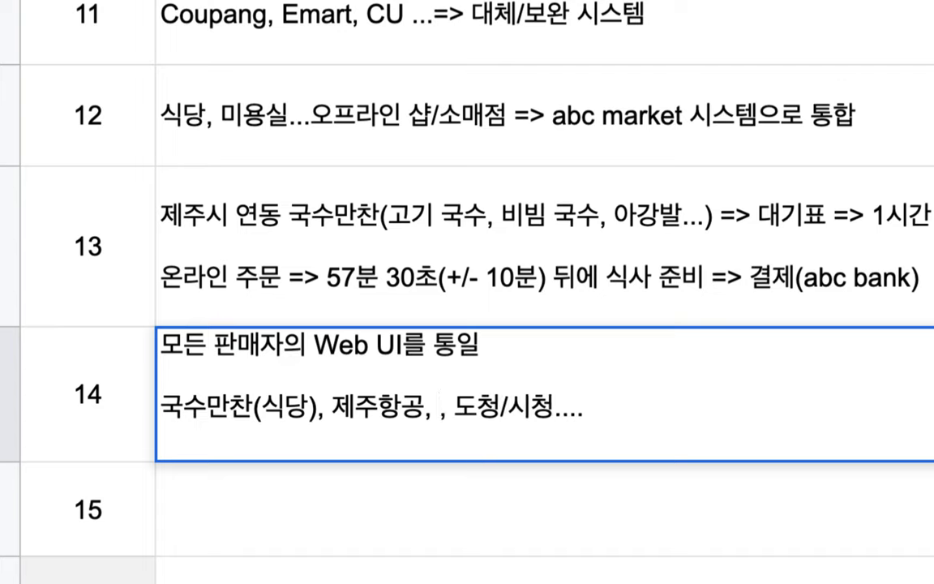
{"action": "type", "text": "대한항공"}
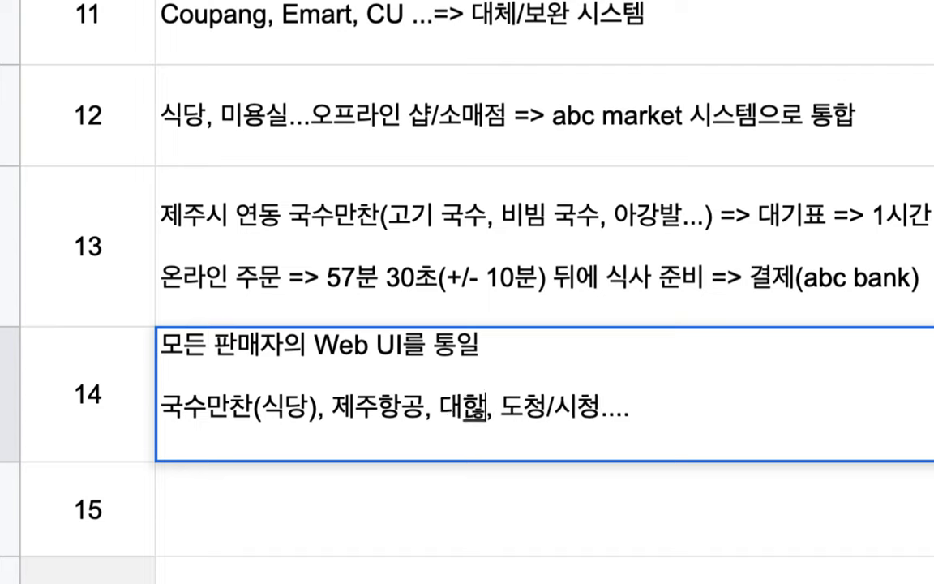
{"action": "type", "text": "..."}
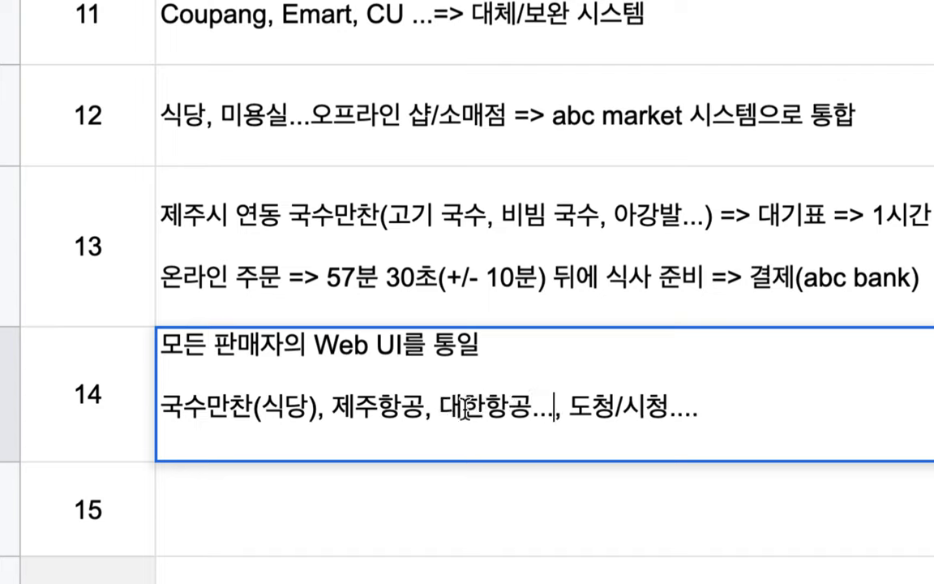
- Append the arrow "=>" after the seller list in requirement 14
{"action": "left_click_drag", "start_coordinate": [592, 407], "coordinate": [157, 410]}
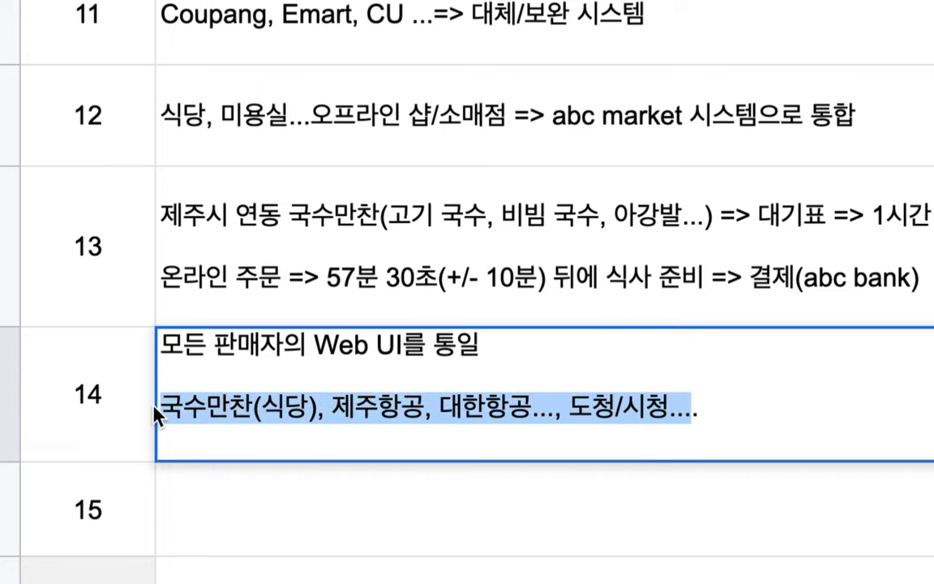
{"action": "left_click", "coordinate": [740, 415]}
{"action": "type", "text": "=>"}
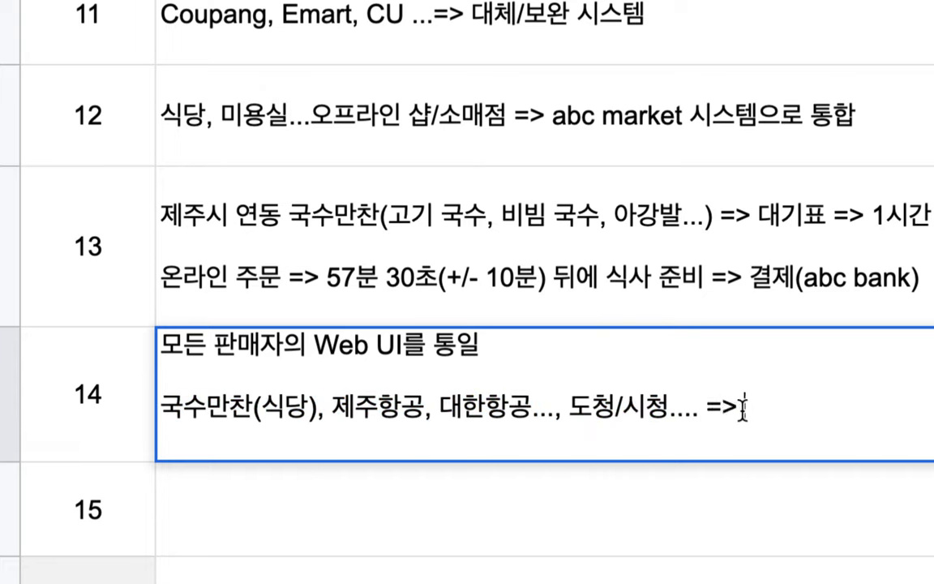
{"action": "left_click", "coordinate": [693, 409]}
{"action": "key", "text": "BackSpace"}
{"action": "left_click_drag", "start_coordinate": [693, 409], "coordinate": [170, 408]}
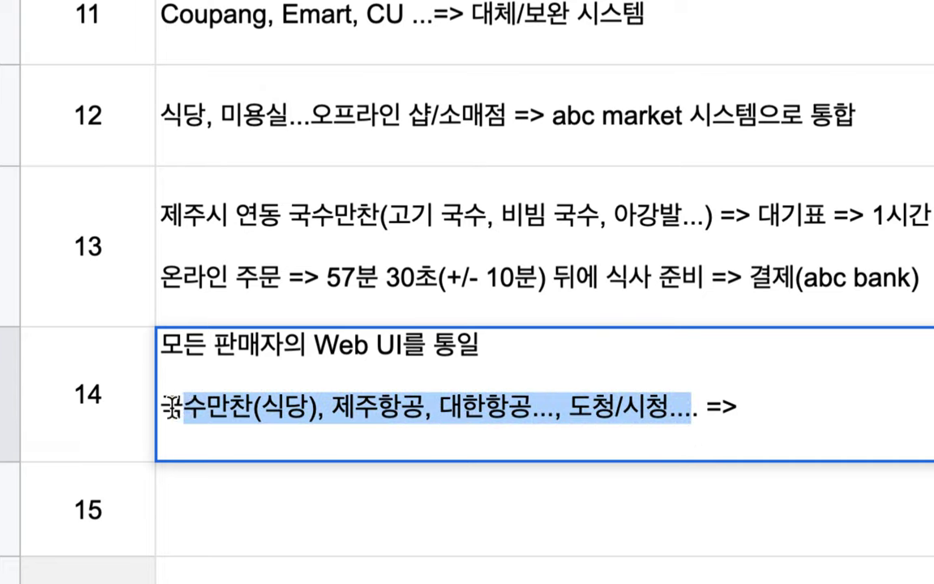
- Finish requirement 14's seller line with "하나로 통일된 Interface" after the arrow and commit the entry
{"action": "left_click", "coordinate": [784, 413]}
{"action": "type", "text": "하나로 통이"}
{"action": "type", "text": "ㄹ된"}
{"action": "type", "text": " Interf"}
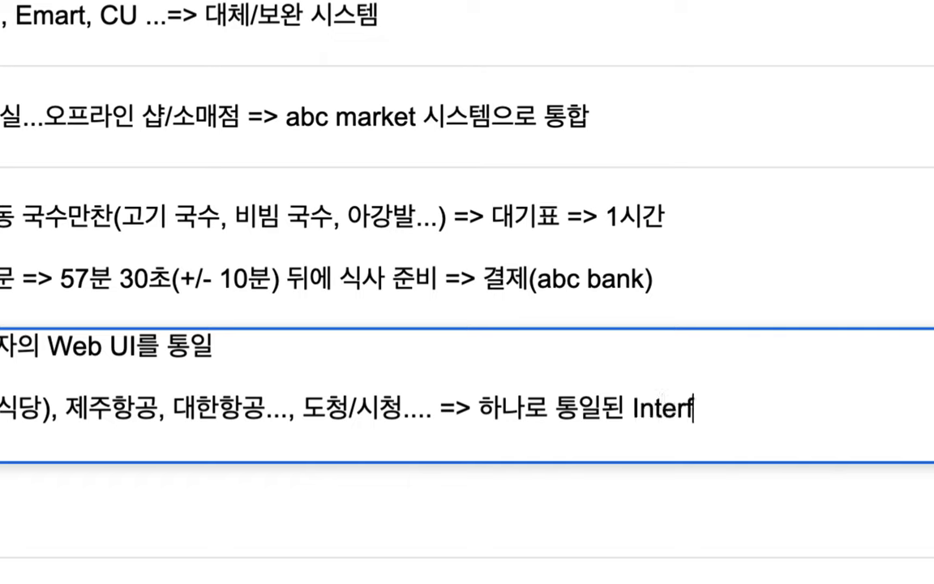
{"action": "type", "text": "c"}
{"action": "key", "text": "BackSpace"}
{"action": "type", "text": "ace"}
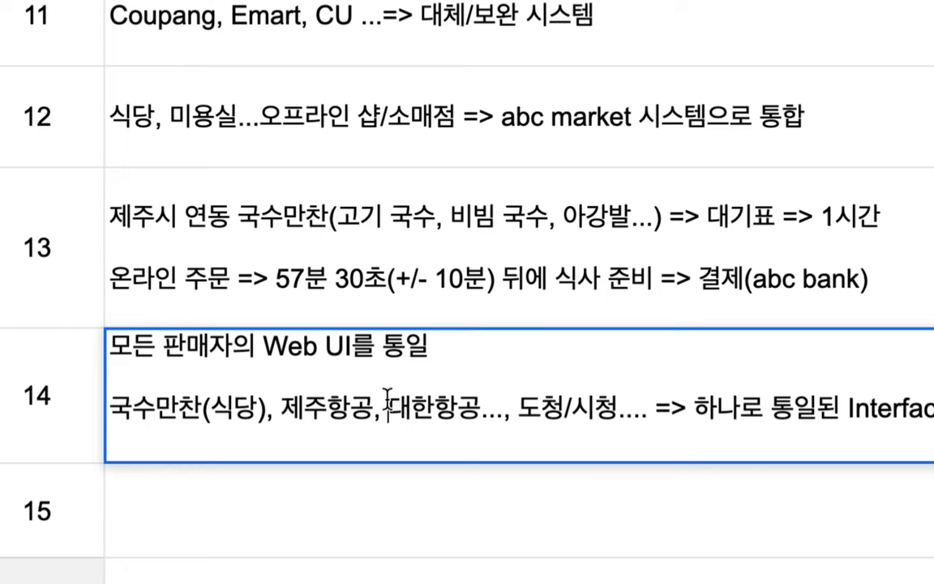
{"action": "left_click_drag", "start_coordinate": [388, 400], "coordinate": [162, 366]}
{"action": "left_click", "coordinate": [211, 365]}
{"action": "left_click", "coordinate": [397, 513]}
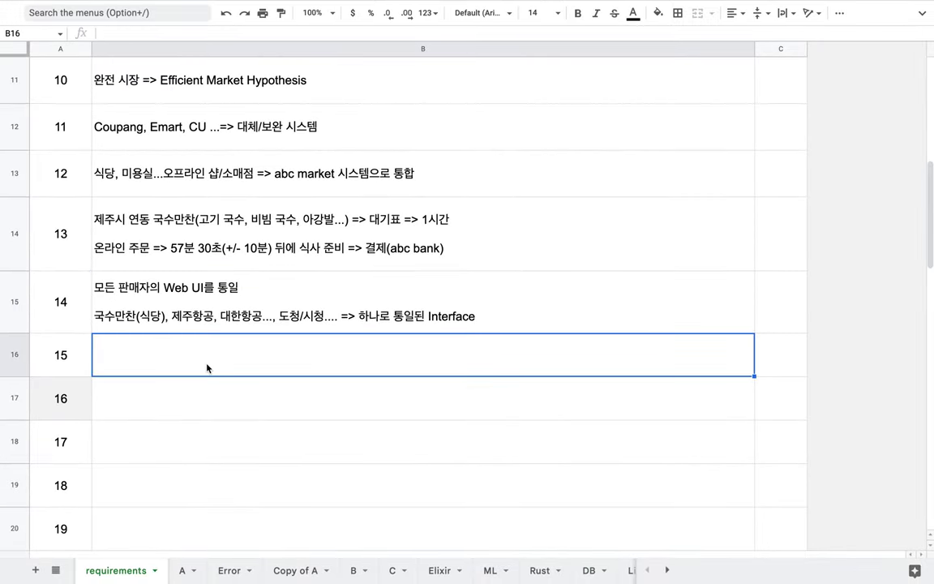
- Review the requirements list, focusing on requirement 1's market infrastructure types and their "무인화/자동화" objective
{"action": "scroll", "coordinate": [170, 340], "scroll_direction": "up", "scroll_amount": 5}
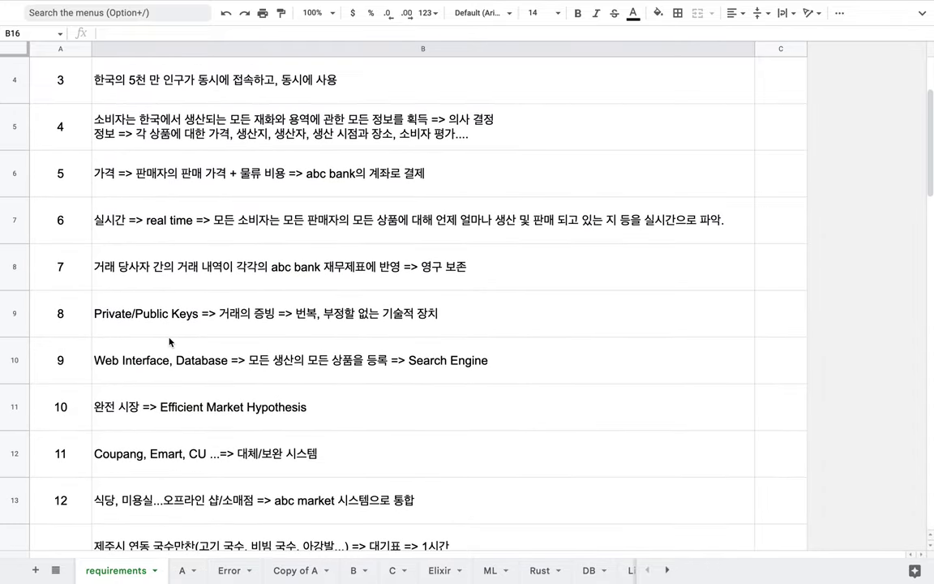
{"action": "scroll", "coordinate": [170, 342], "scroll_direction": "up", "scroll_amount": 3}
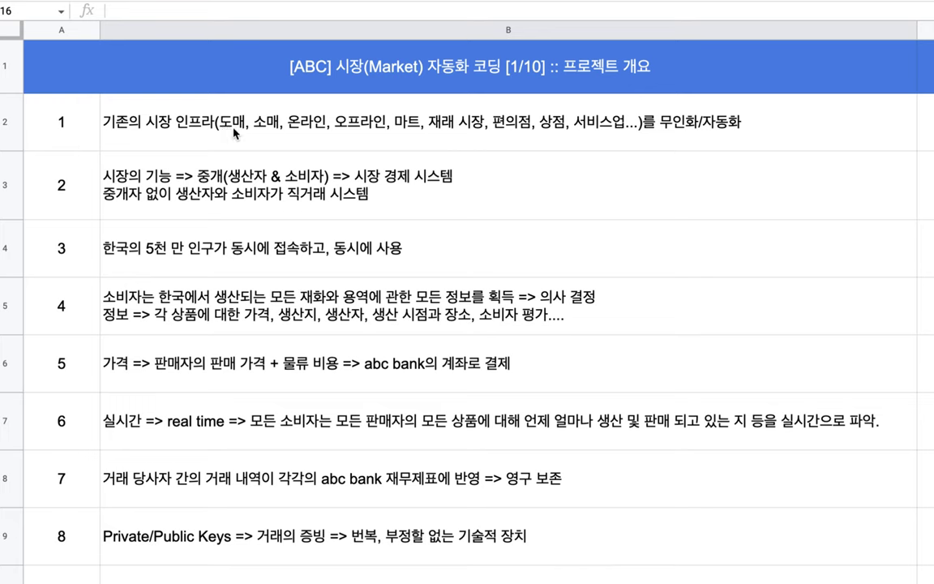
{"action": "scroll", "coordinate": [244, 353], "scroll_direction": "down", "scroll_amount": 6}
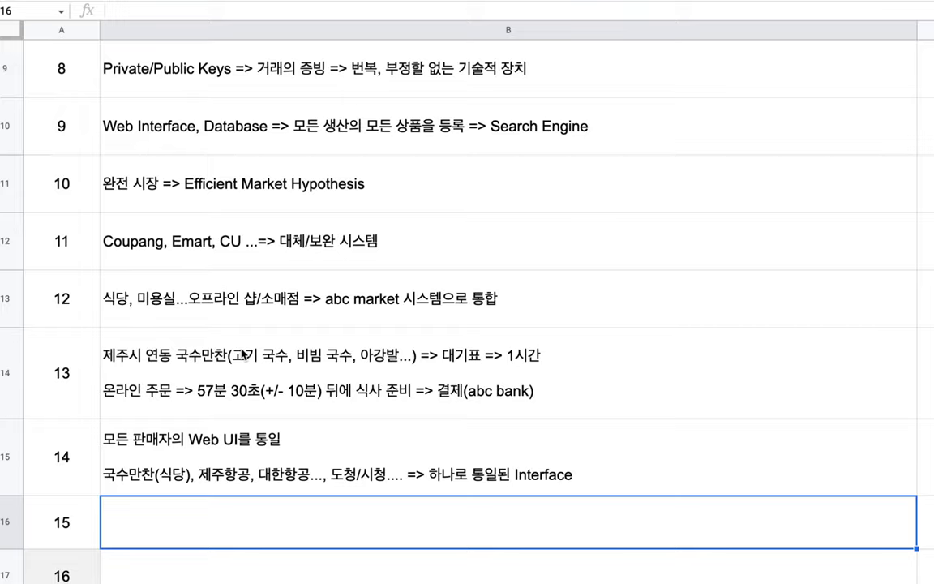
{"action": "scroll", "coordinate": [243, 353], "scroll_direction": "up", "scroll_amount": 6}
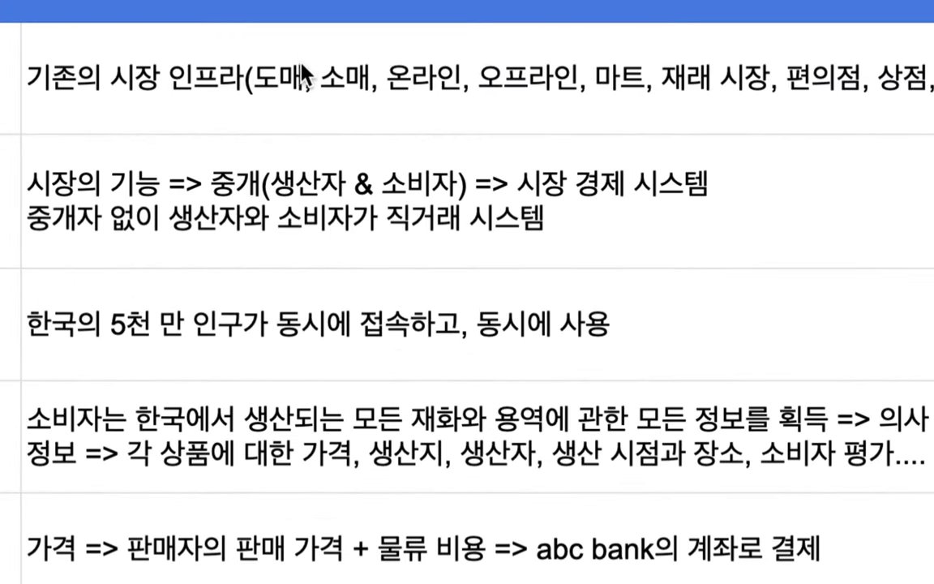
{"action": "left_click", "coordinate": [247, 117]}
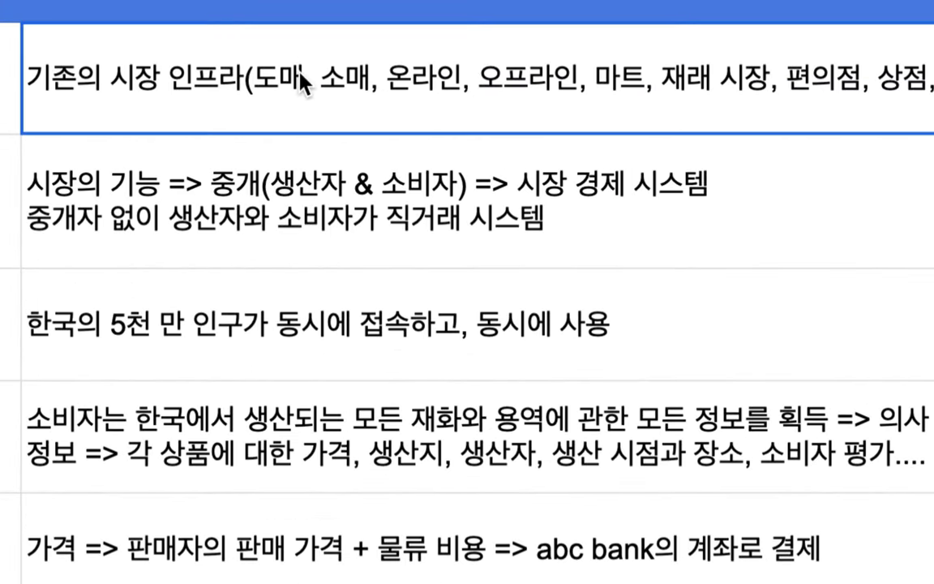
{"action": "double_click", "coordinate": [302, 81]}
{"action": "left_click_drag", "start_coordinate": [247, 42], "coordinate": [721, 40]}
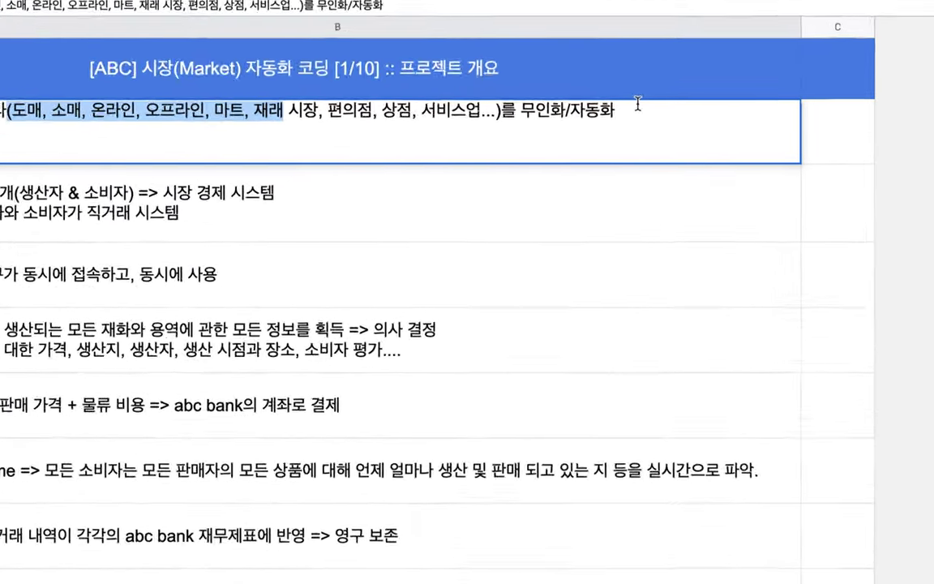
{"action": "left_click_drag", "start_coordinate": [528, 110], "coordinate": [619, 109]}
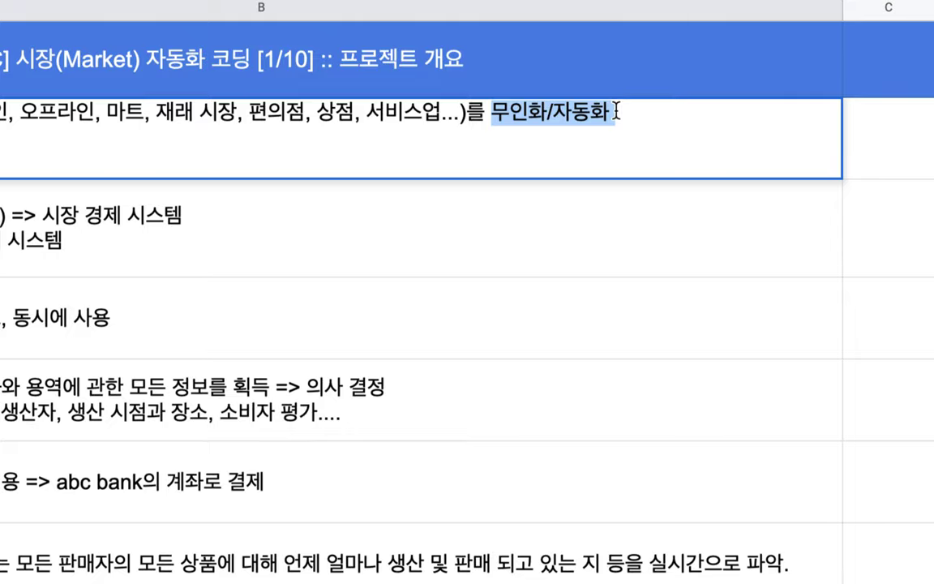
{"action": "left_click", "coordinate": [475, 230]}
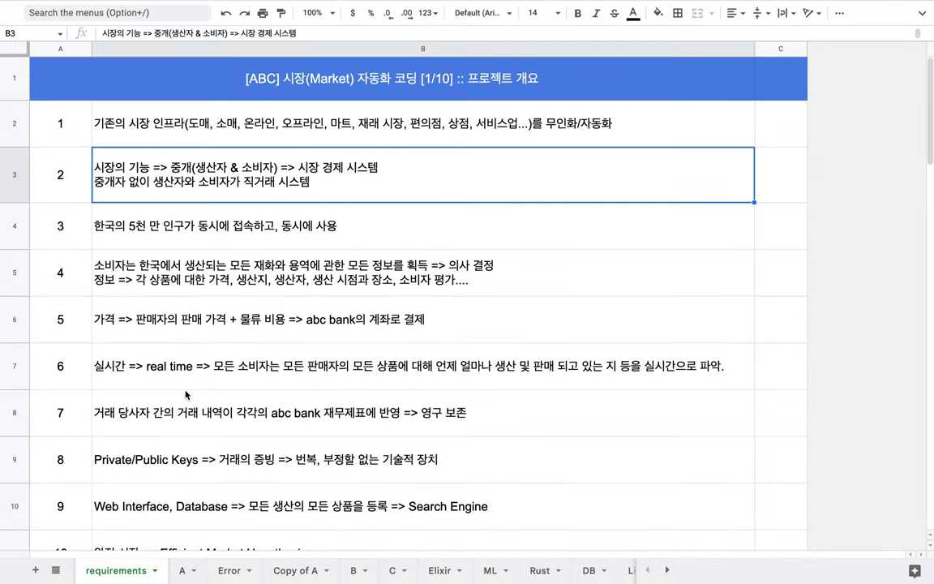
- Start requirement 15 in the empty cell beside its number with the text "사람의 개입없이 동작"
{"action": "scroll", "coordinate": [187, 395], "scroll_direction": "down", "scroll_amount": 4}
{"action": "scroll", "coordinate": [186, 394], "scroll_direction": "down", "scroll_amount": 2}
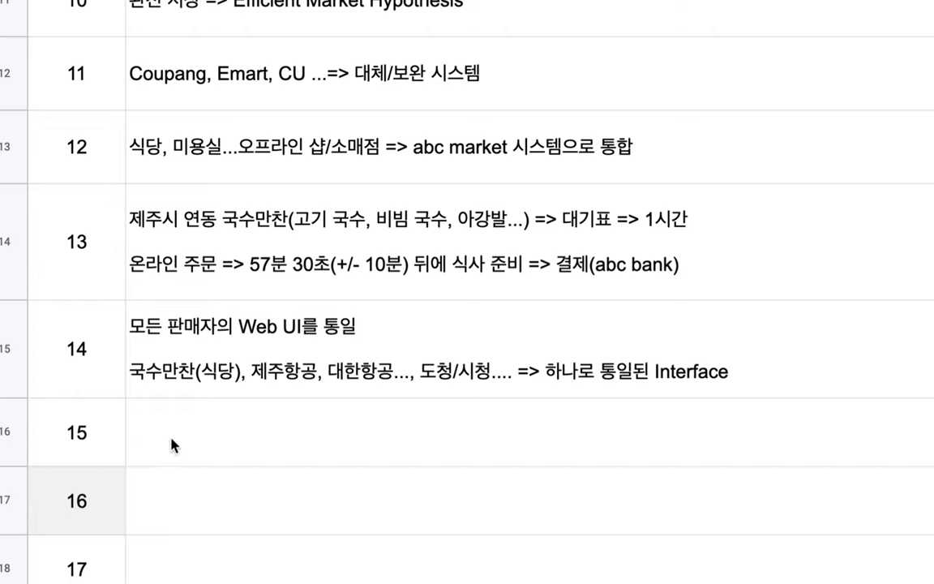
{"action": "left_click", "coordinate": [172, 444]}
{"action": "type", "text": "tkfk"}
{"action": "key", "text": "BackSpace"}
{"action": "key", "text": "BackSpace"}
{"action": "key", "text": "BackSpace"}
{"action": "key", "text": "BackSpace"}
{"action": "type", "text": "사람의"}
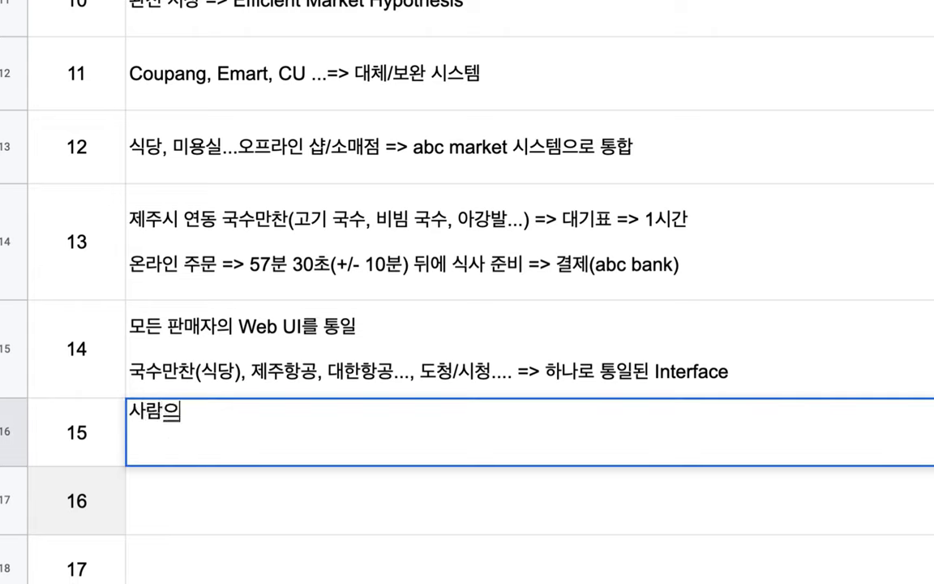
{"action": "type", "text": " 개이ㅂ없이 동잭"}
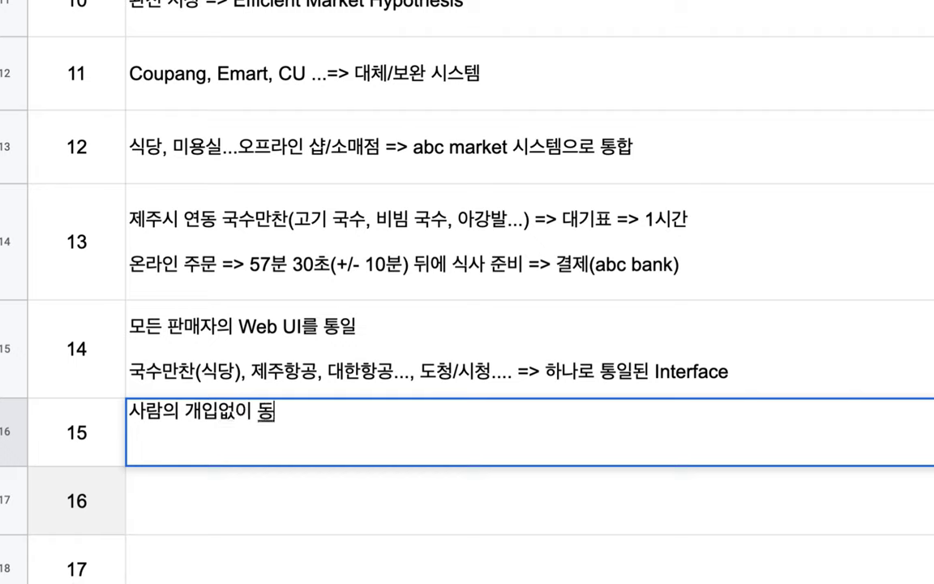
- Append "=> Fault Tolerance" to requirement 15's text
{"action": "type", "text": " =>"}
{"action": "type", "text": "Fault "}
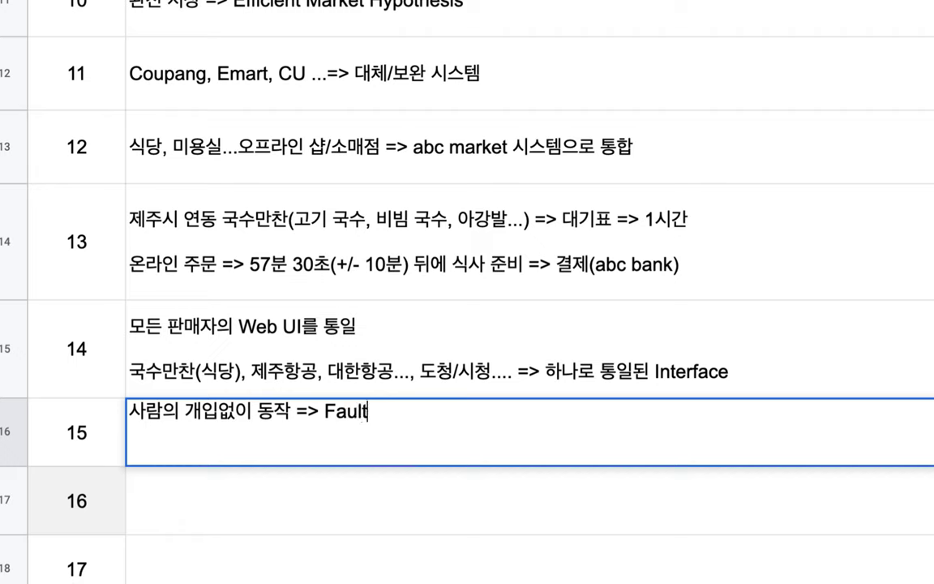
{"action": "type", "text": "Toler"}
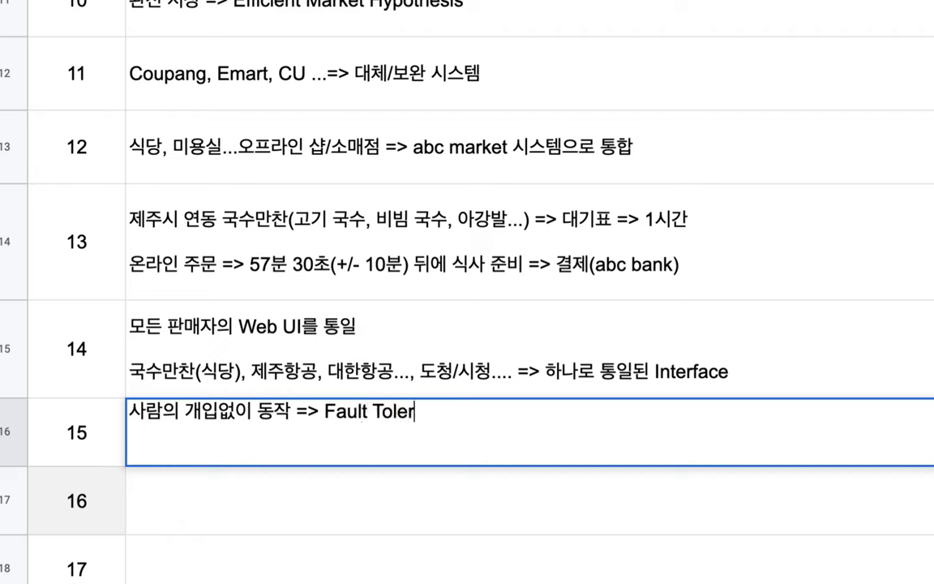
{"action": "type", "text": "ance ="}
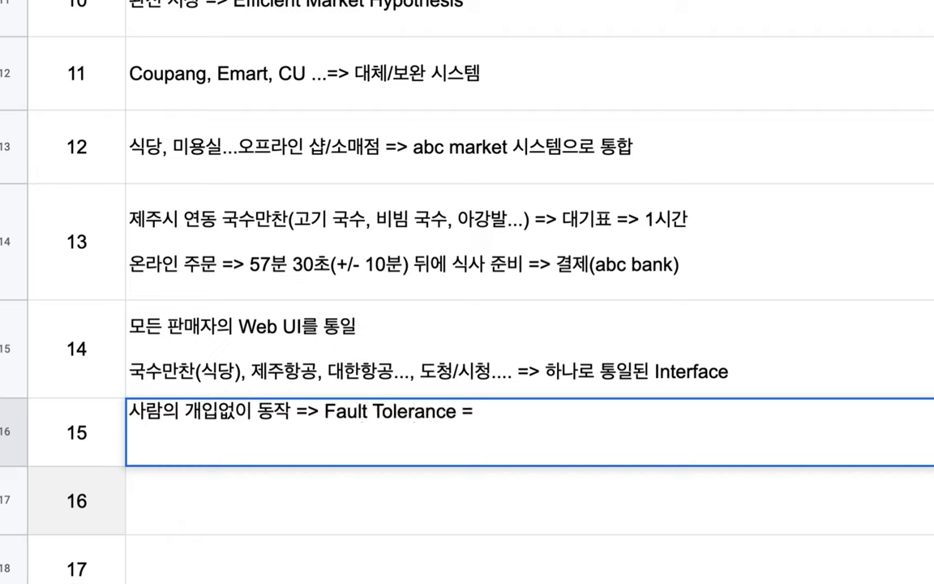
- Add the availability target "24hrs/365days" directly after "Fault Tolerance" in requirement 15
{"action": "key", "text": "BackSpace"}
{"action": "type", "text": "24hrs/"}
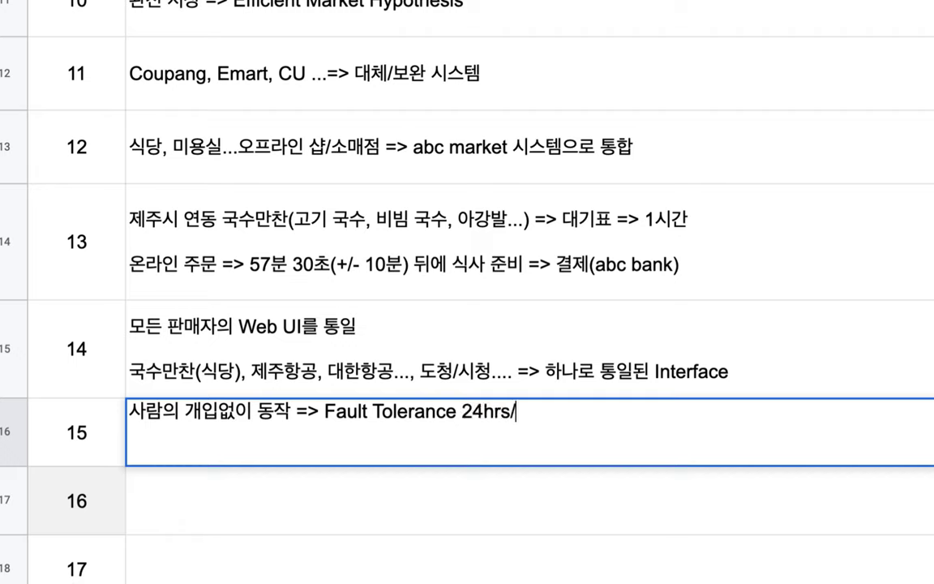
{"action": "type", "text": "day"}
{"action": "key", "text": "BackSpace"}
{"action": "key", "text": "BackSpace"}
{"action": "key", "text": "BackSpace"}
{"action": "type", "text": "365a"}
{"action": "key", "text": "BackSpace"}
{"action": "type", "text": "days"}
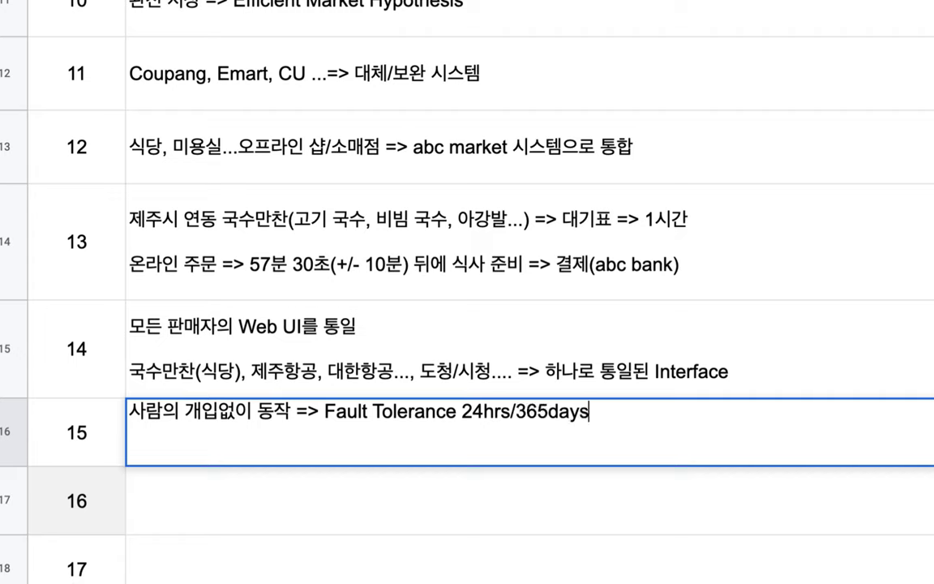
- Finish requirement 15 with "=> 최소의 비용으로 시스템을 운용" and commit the entry
{"action": "type", "text": " =>"}
{"action": "type", "text": "ch"}
{"action": "key", "text": "BackSpace"}
{"action": "key", "text": "BackSpace"}
{"action": "type", "text": "최소의 비용으로 ㅅ"}
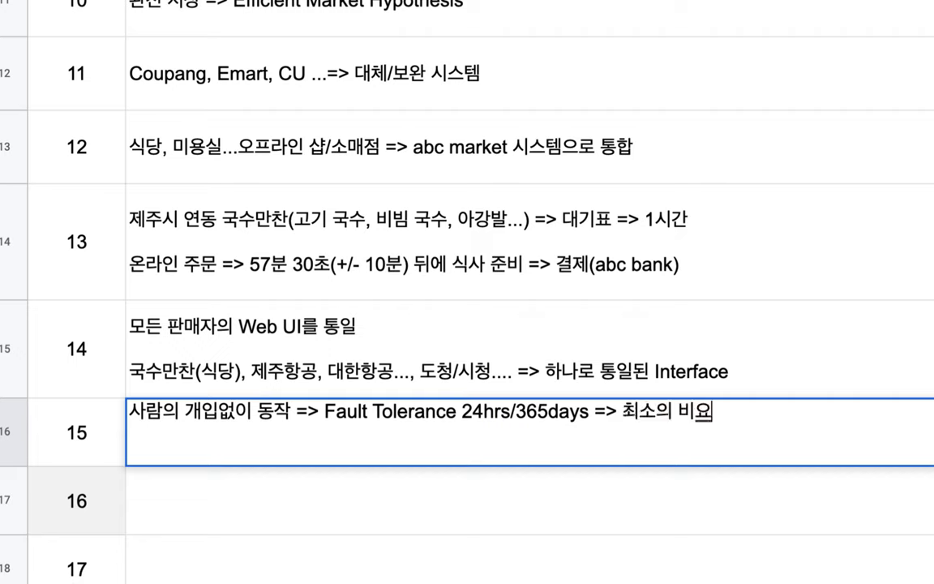
{"action": "type", "text": "ㅣ스템을 운ㅇ"}
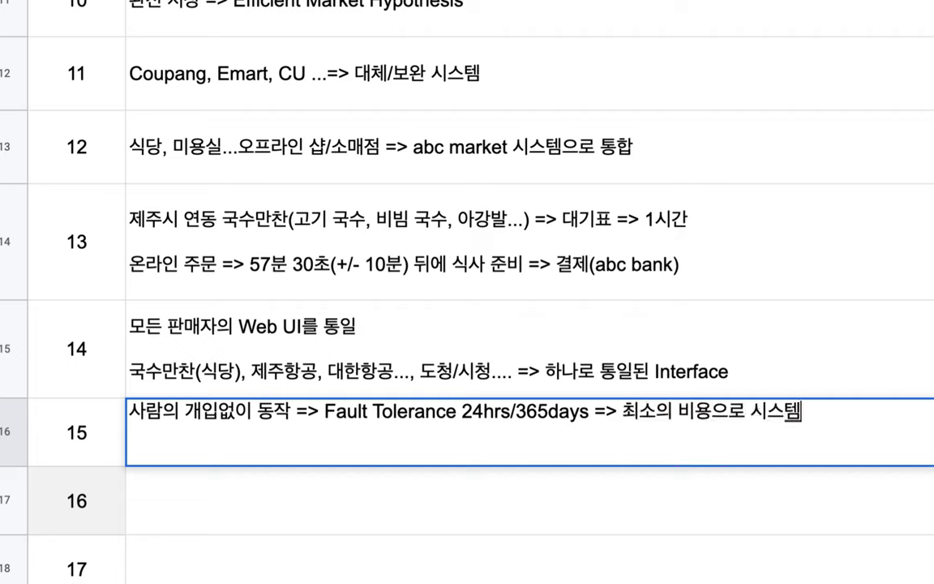
{"action": "type", "text": "ㅛㅇ"}
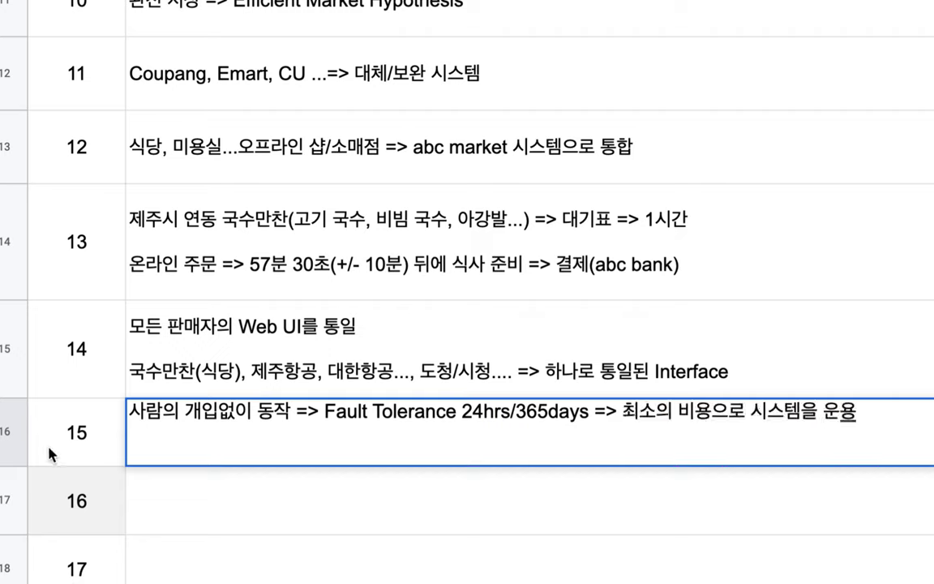
{"action": "left_click", "coordinate": [234, 498]}
- Start requirement 16 in the empty cell beside its number with "abc bank => extention"
{"action": "scroll", "coordinate": [416, 369], "scroll_direction": "up", "scroll_amount": 7}
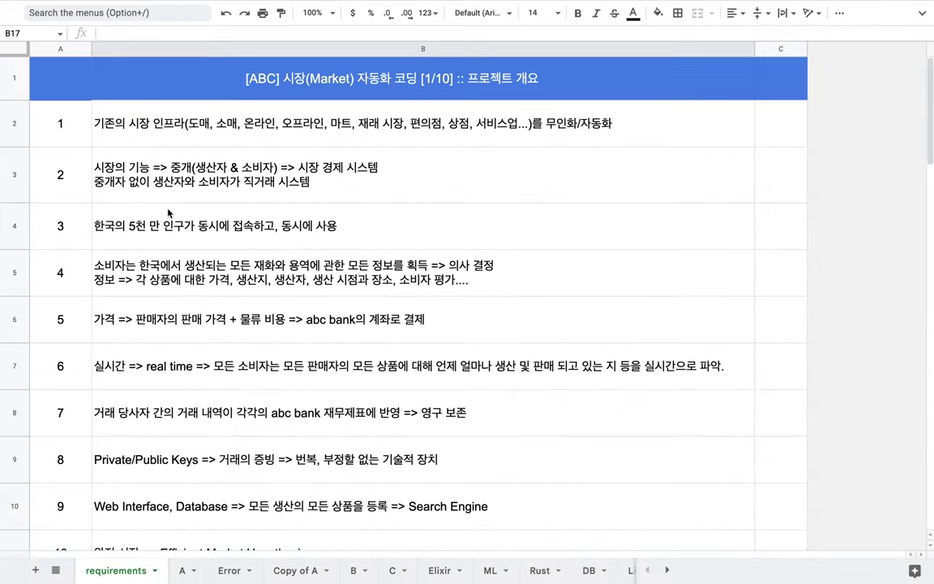
{"action": "scroll", "coordinate": [167, 209], "scroll_direction": "down", "scroll_amount": 5}
{"action": "scroll", "coordinate": [168, 213], "scroll_direction": "down", "scroll_amount": 8}
{"action": "double_click", "coordinate": [136, 309]}
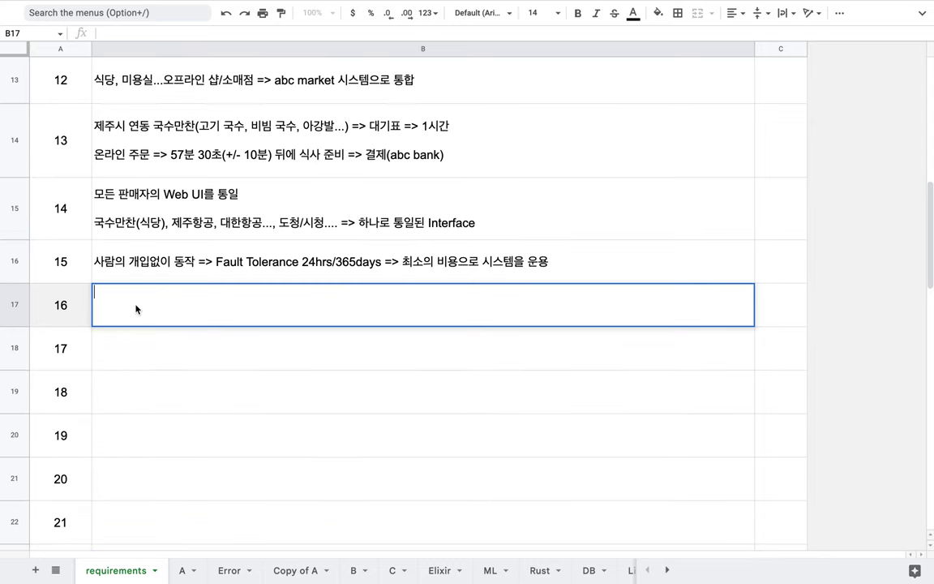
{"action": "type", "text": "abc bank "}
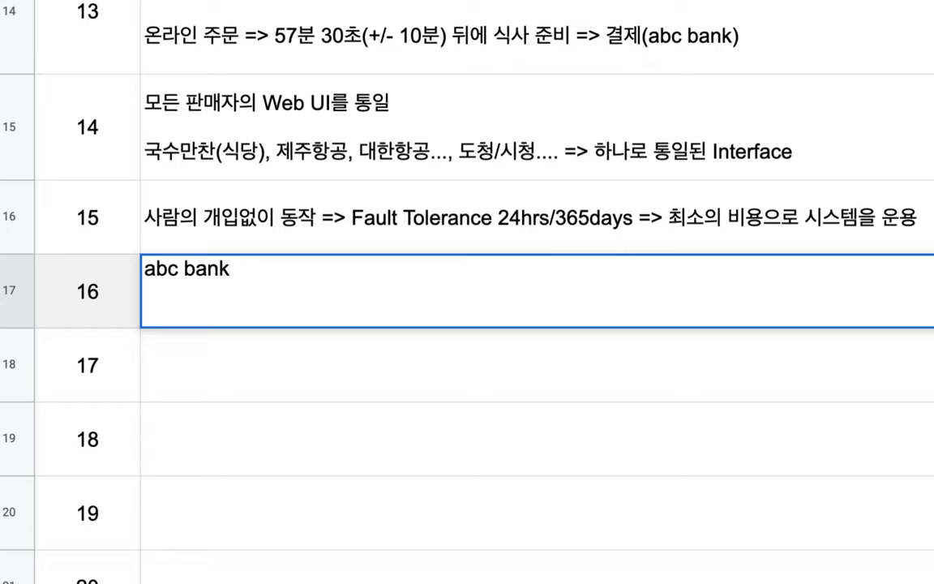
{"action": "type", "text": "=> extention"}
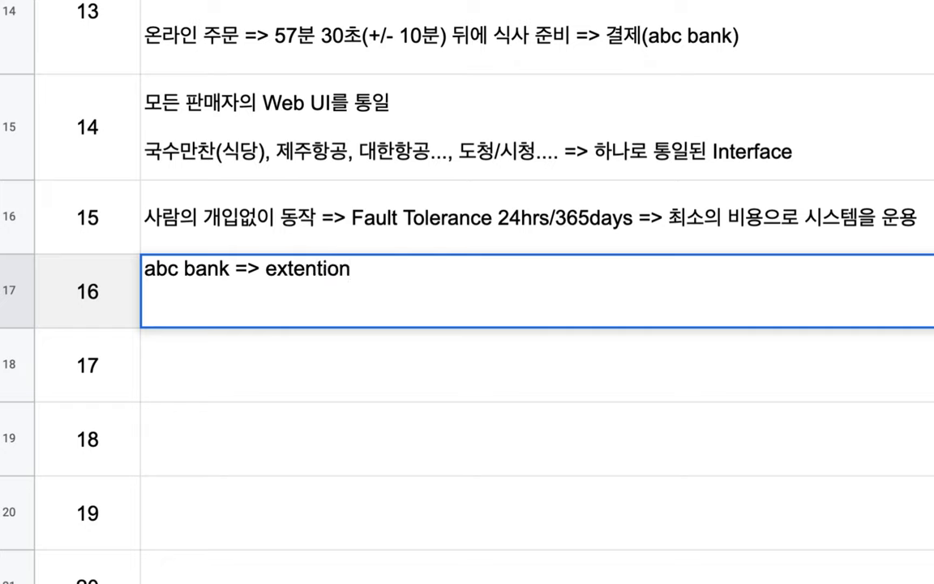
- Change "extention" in requirement 16 to show both spellings as "extent/sion"
{"action": "left_click_drag", "start_coordinate": [320, 269], "coordinate": [327, 268]}
{"action": "type", "text": "s"}
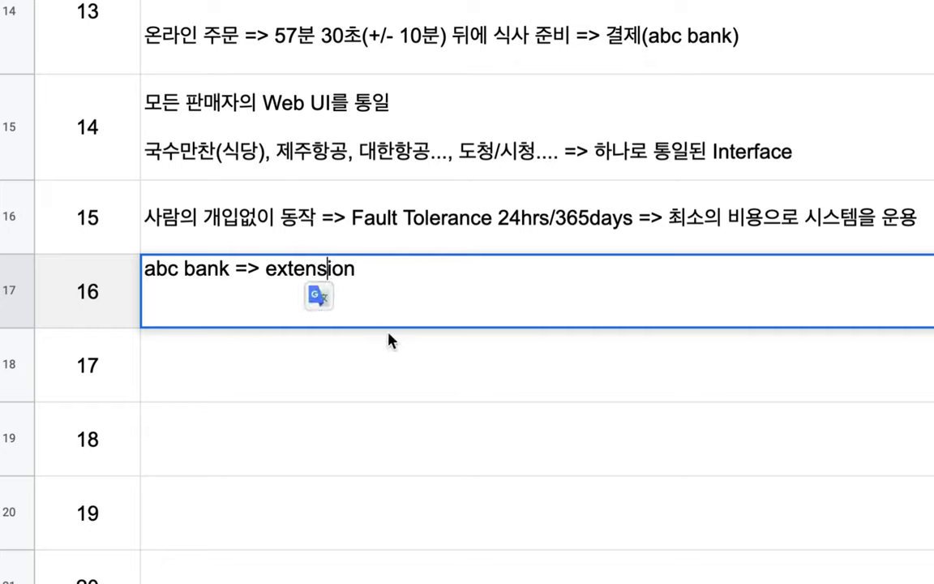
{"action": "key", "text": "BackSpace"}
{"action": "type", "text": "t/s"}
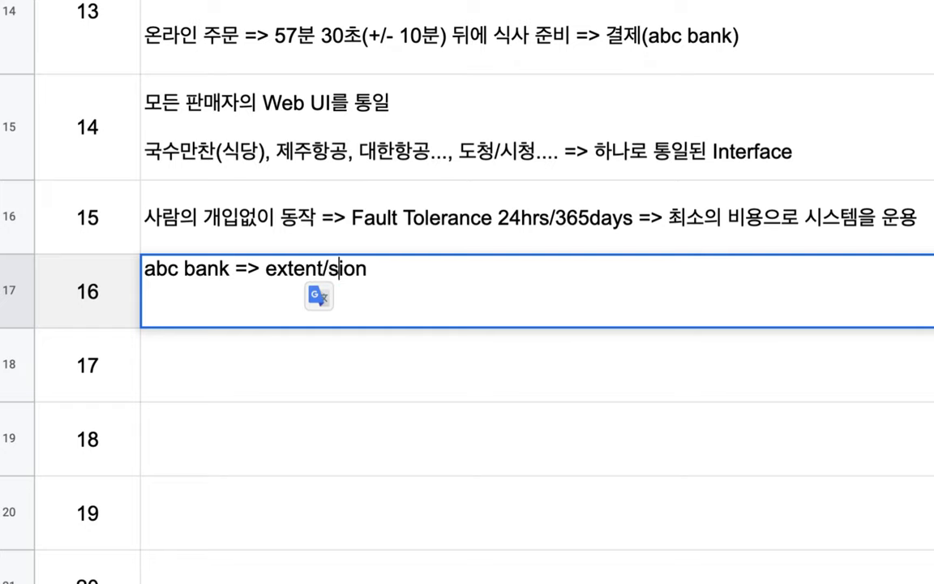
- Append "중 하나" at the end of requirement 16's first line
{"action": "left_click", "coordinate": [417, 279]}
{"action": "type", "text": "중"}
{"action": "type", "text": " 하나"}
{"action": "type", "text": "ㅣ"}
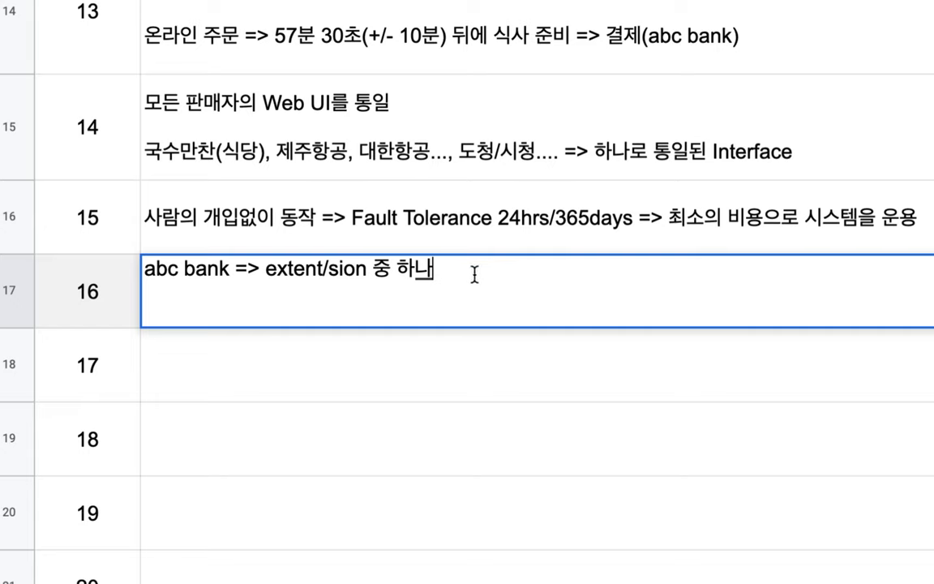
{"action": "key", "text": "BackSpace"}
- Add a second line to requirement 16, separated by a blank line, beginning "abc market => abc"
{"action": "key", "text": "alt+Return"}
{"action": "type", "text": "abc"}
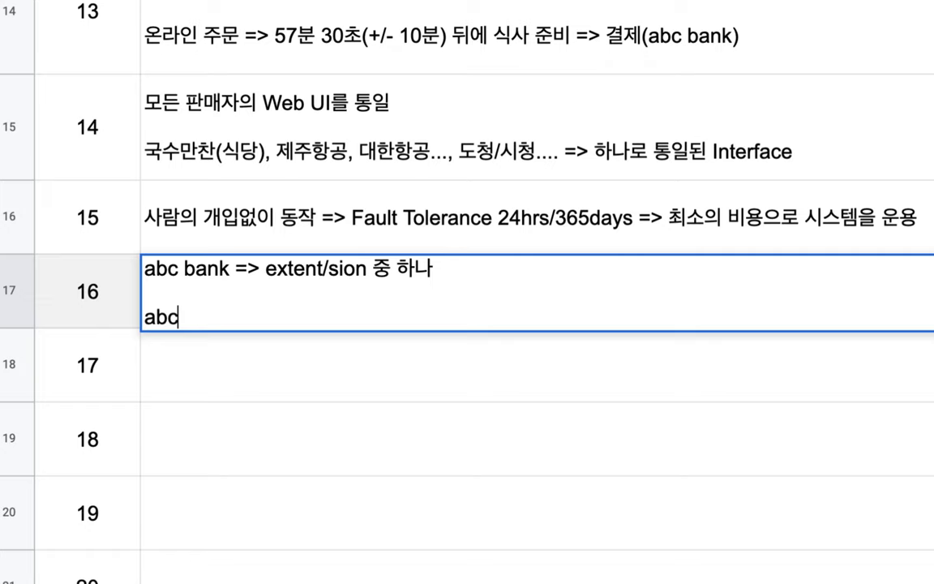
{"action": "type", "text": " market"}
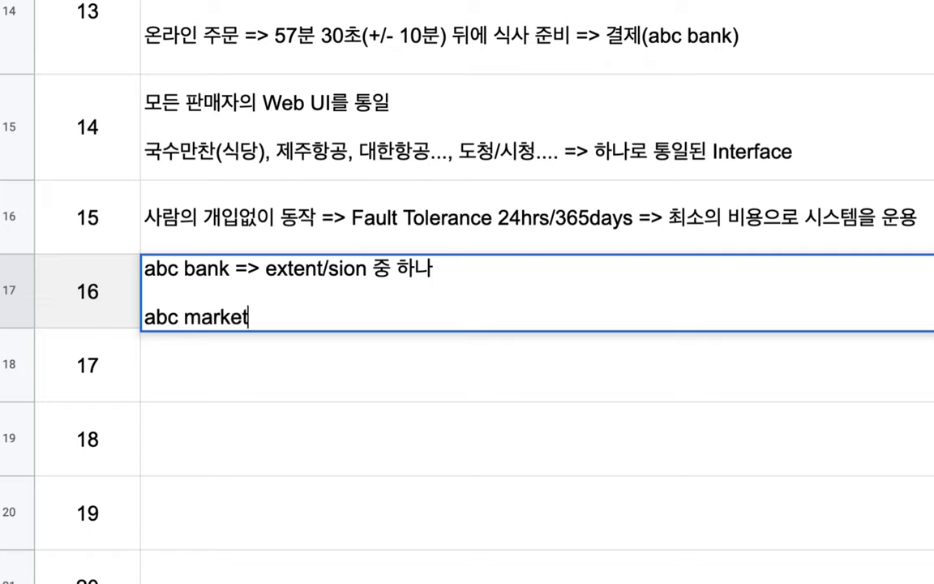
{"action": "type", "text": " => abc "}
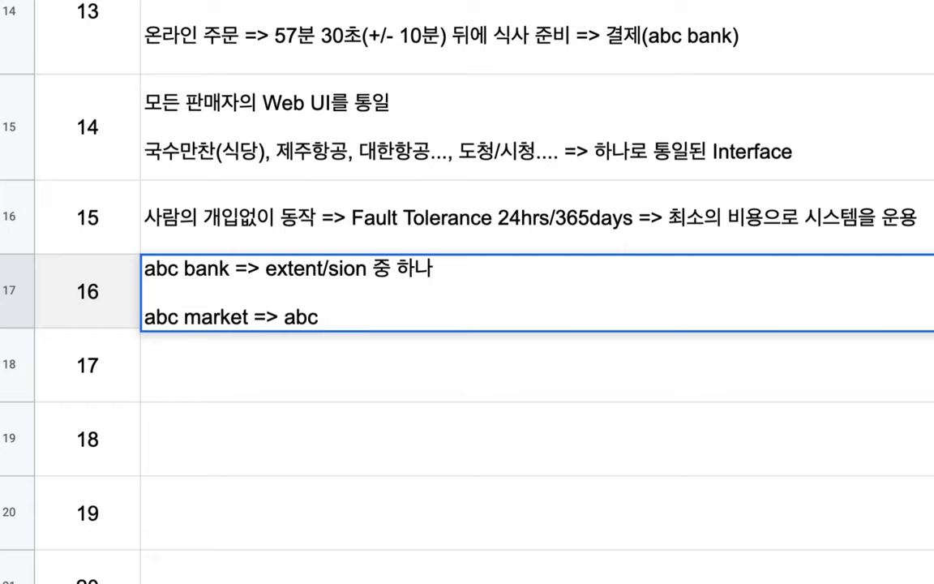
{"action": "type", "text": "logistic"}
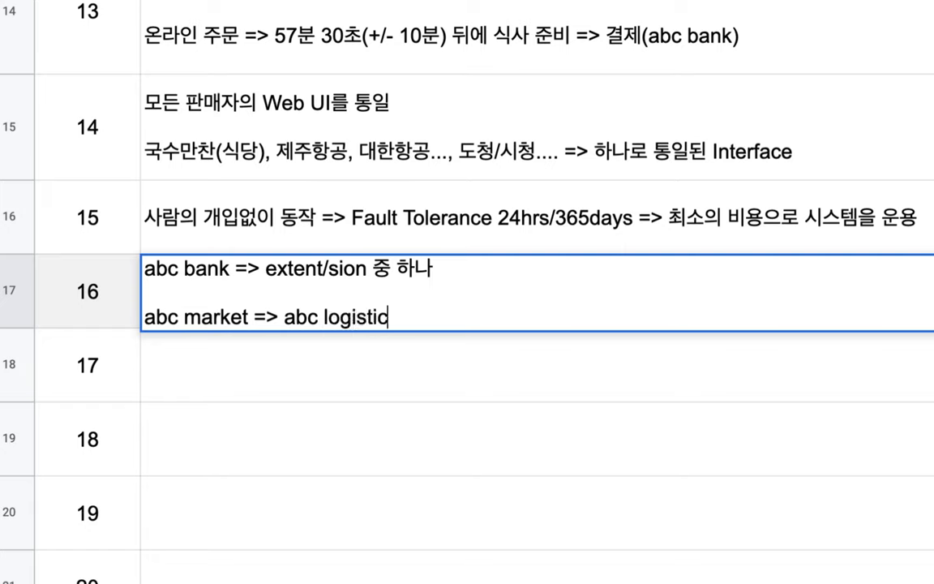
{"action": "type", "text": "s/traff"}
{"action": "key", "text": "BackSpace"}
{"action": "key", "text": "BackSpace"}
{"action": "key", "text": "BackSpace"}
{"action": "key", "text": "BackSpace"}
{"action": "key", "text": "BackSpace"}
{"action": "key", "text": "BackSpace"}
{"action": "key", "text": "BackSpace"}
{"action": "key", "text": "BackSpace"}
{"action": "key", "text": "BackSpace"}
{"action": "key", "text": "BackSpace"}
{"action": "key", "text": "BackSpace"}
{"action": "key", "text": "BackSpace"}
{"action": "key", "text": "BackSpace"}
{"action": "key", "text": "BackSpace"}
{"action": "key", "text": "BackSpace"}
{"action": "key", "text": "BackSpace"}
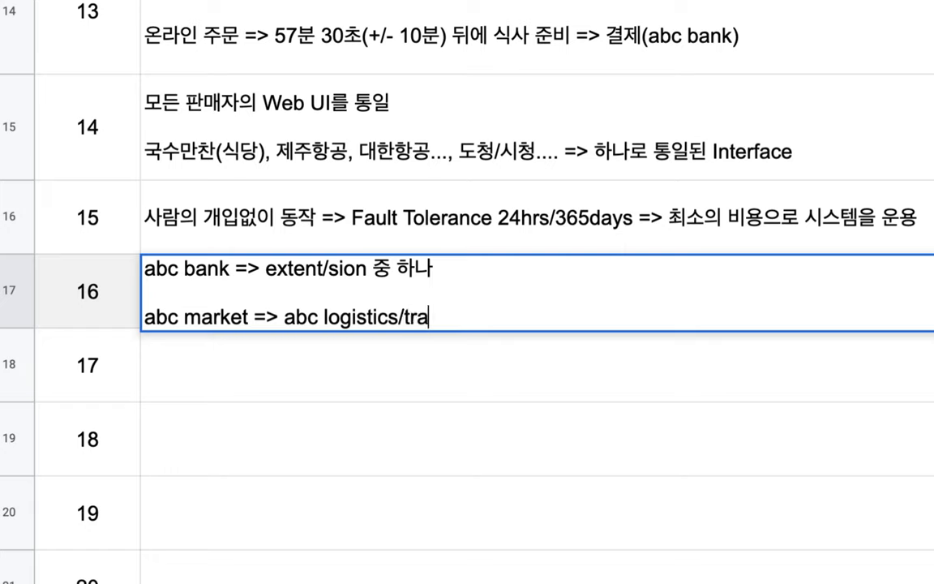
- Complete requirement 16's second line with "tranport => ... 10개 전후" after the last "abc" and commit the entry
{"action": "type", "text": "t"}
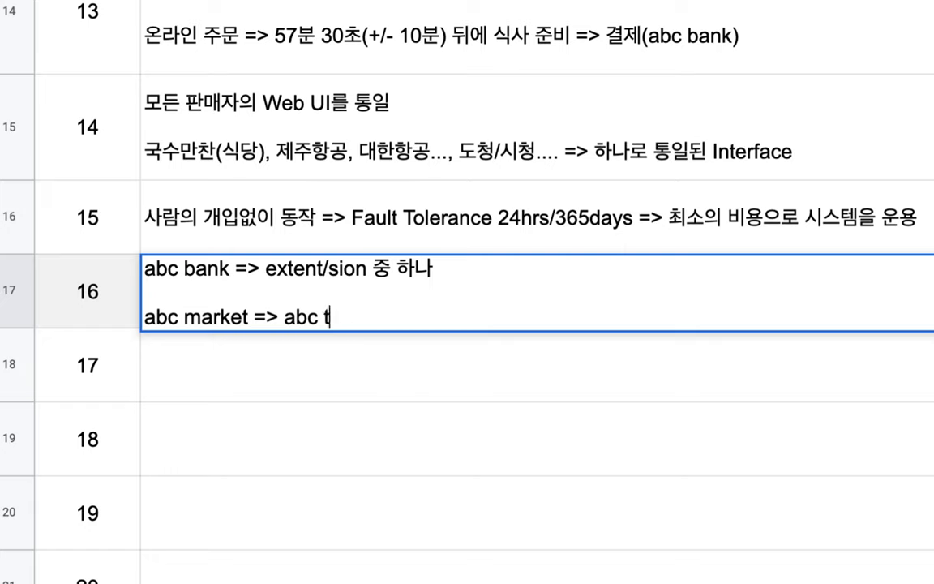
{"action": "type", "text": "ranport ="}
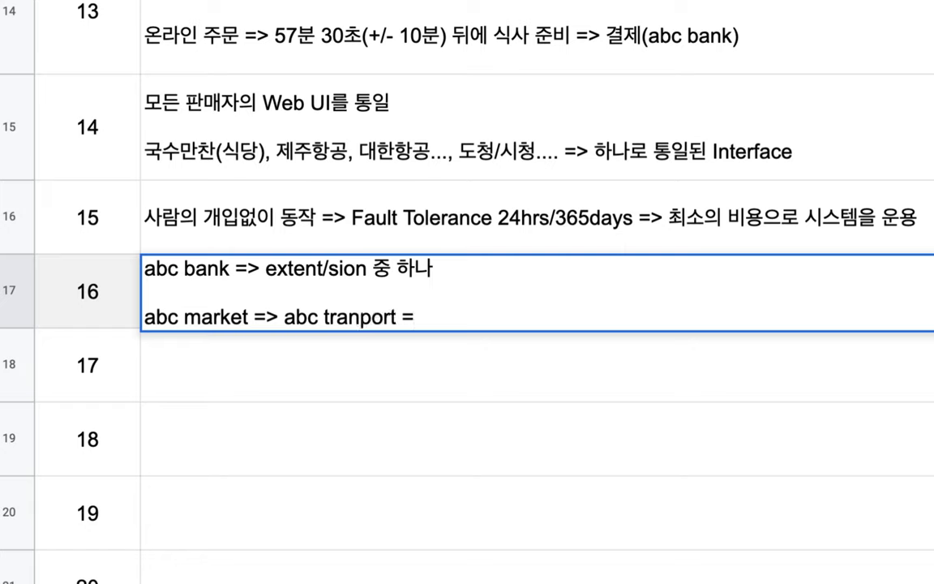
{"action": "type", "text": "> ... "}
{"action": "type", "text": "10개 전"}
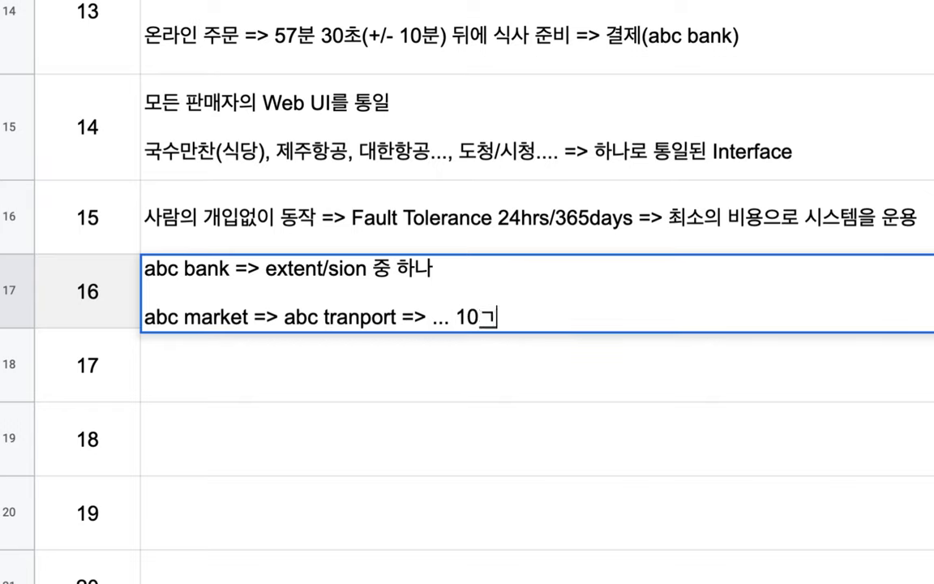
{"action": "type", "text": "후"}
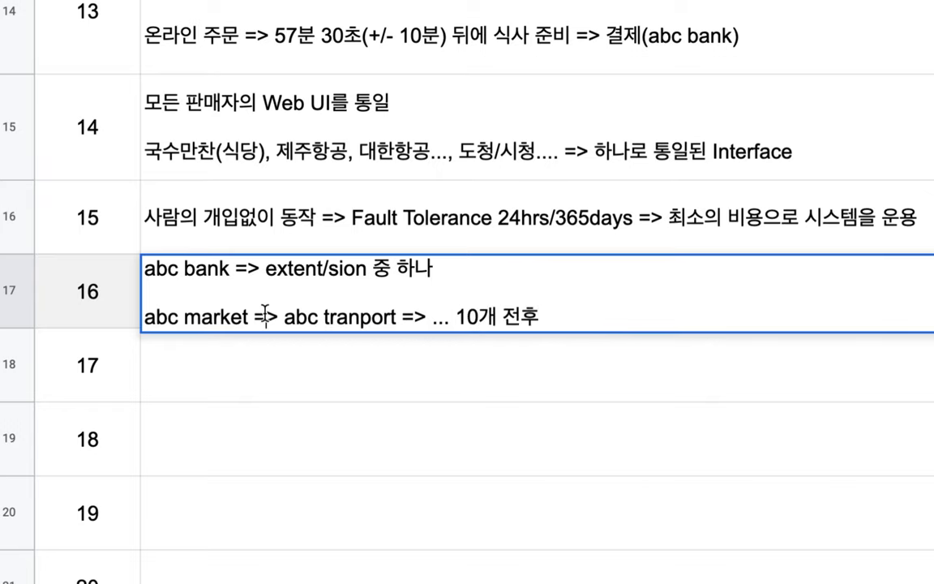
{"action": "scroll", "coordinate": [244, 312], "scroll_direction": "down", "scroll_amount": 2}
{"action": "left_click", "coordinate": [482, 166]}
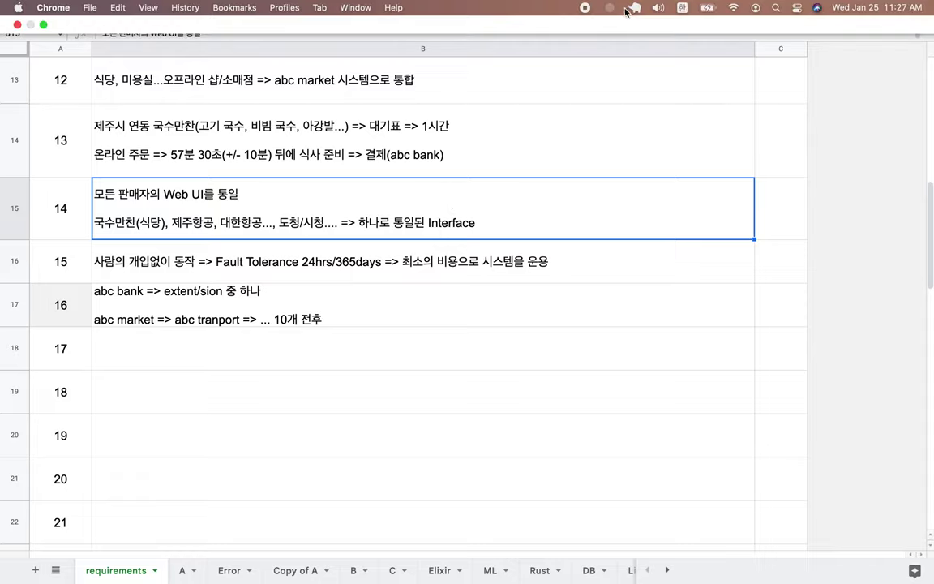